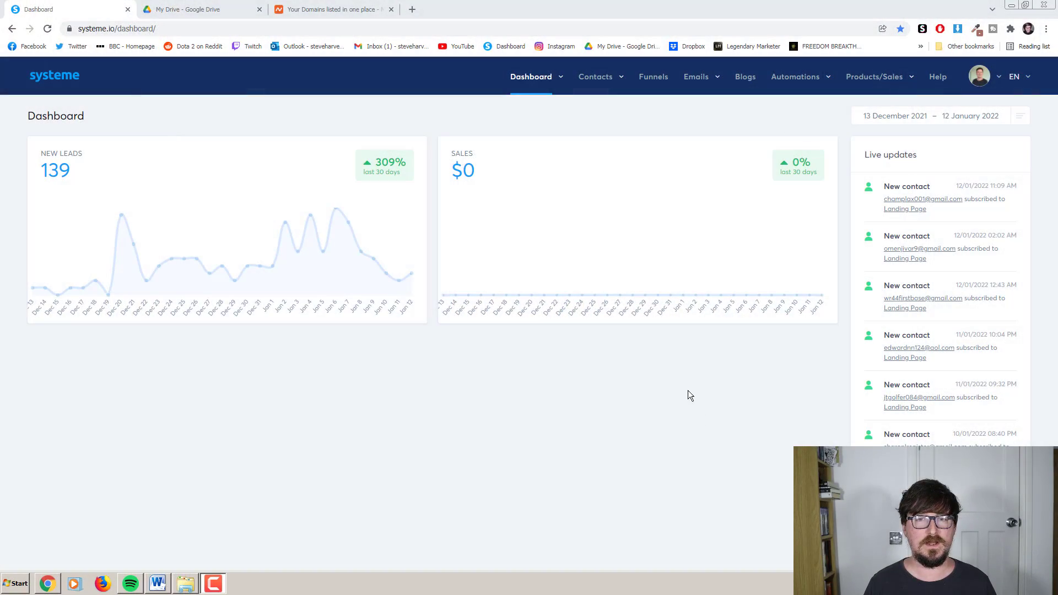
Step: Leave the Namecheap domain list and return to the systeme.io dashboard tab
{"action": "left_click", "coordinate": [329, 12]}
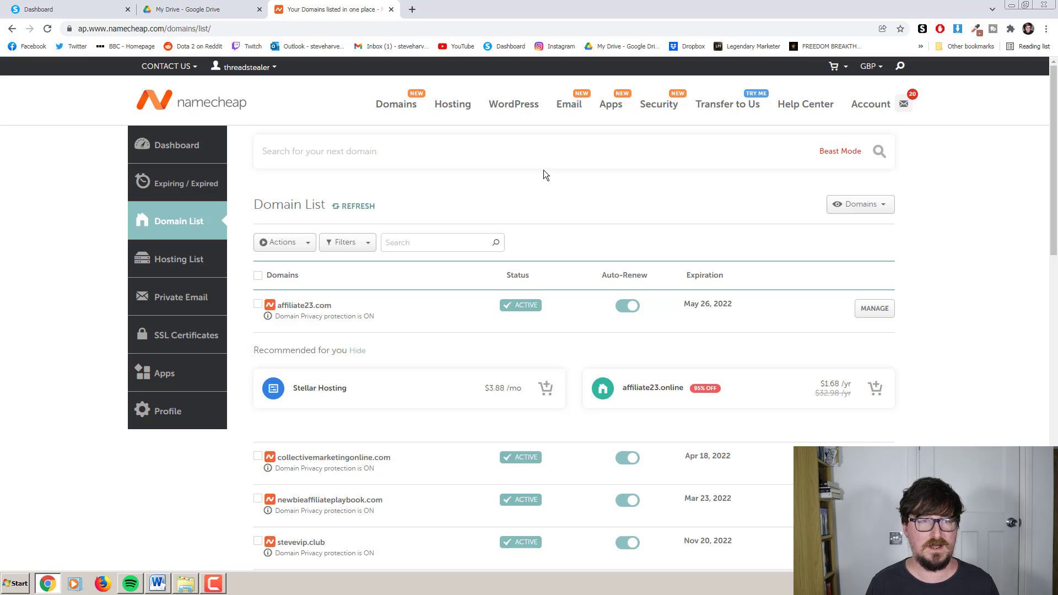
{"action": "left_click", "coordinate": [102, 6]}
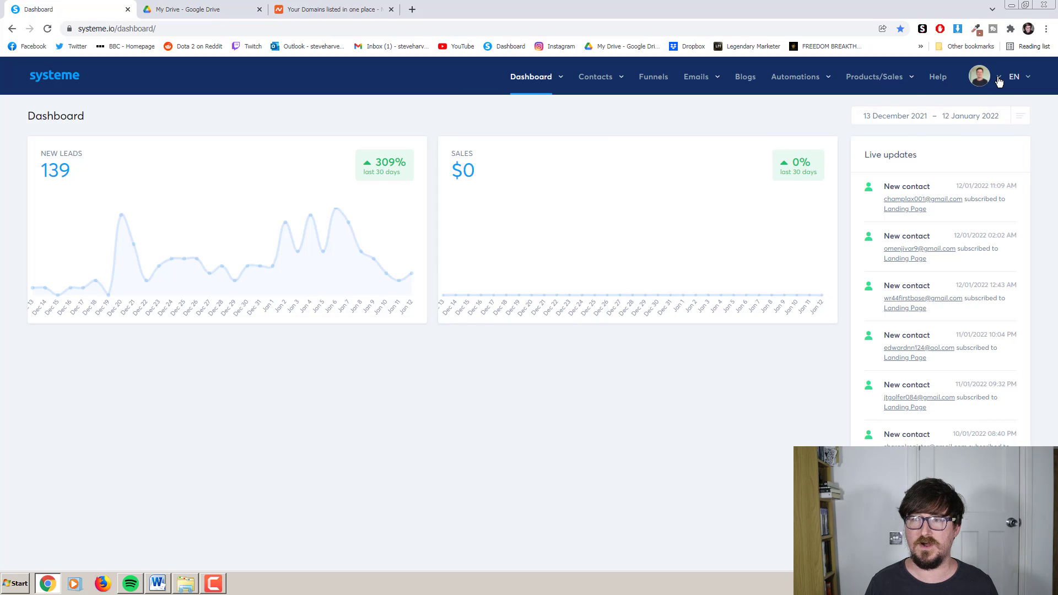
Step: Reach the Custom domains settings page from the account menu's Settings
{"action": "left_click", "coordinate": [999, 81]}
{"action": "left_click", "coordinate": [951, 132]}
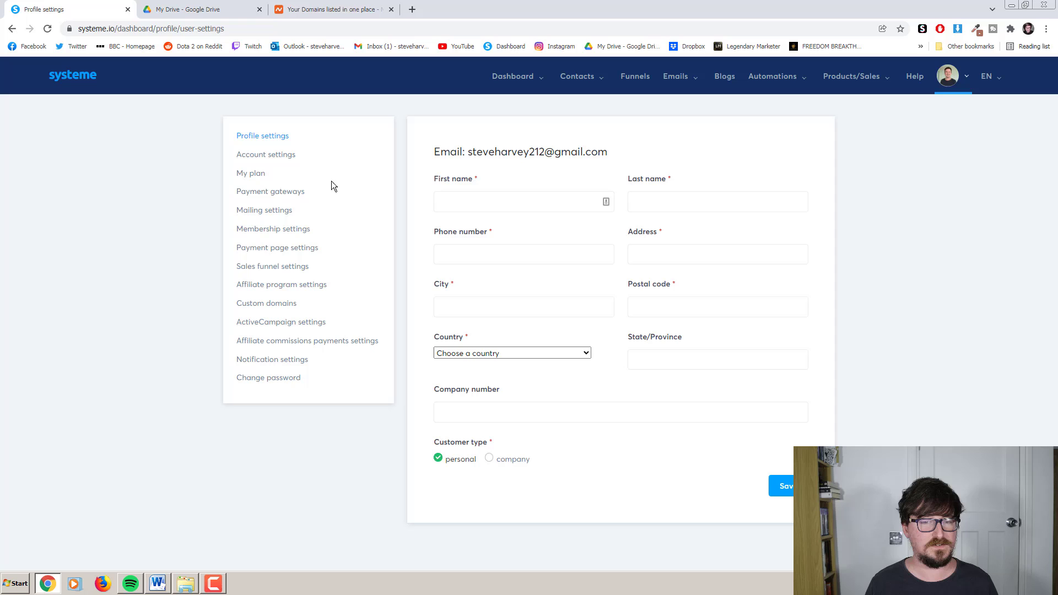
{"action": "left_click", "coordinate": [292, 305]}
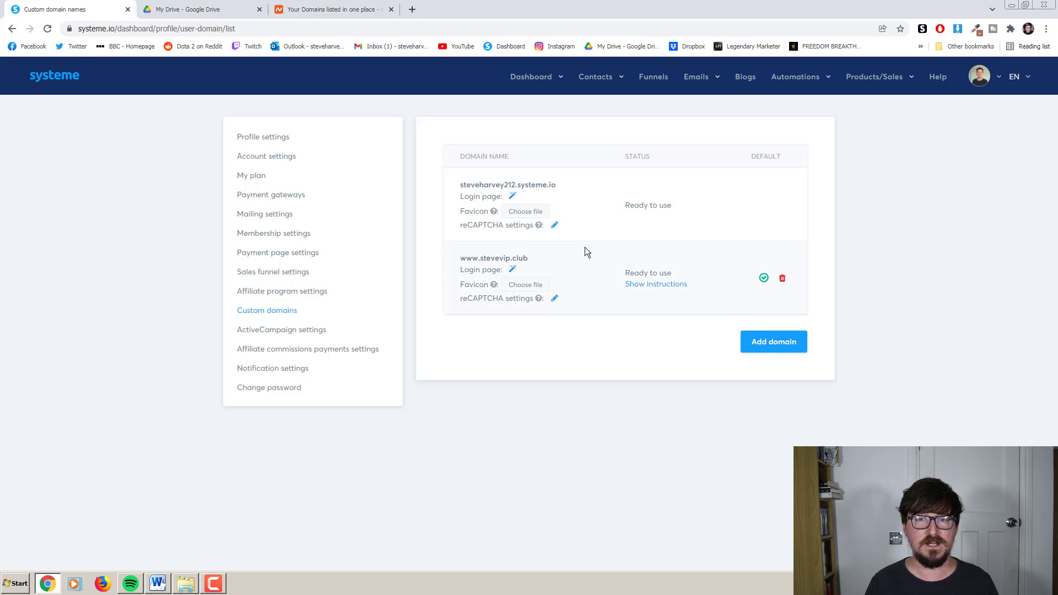
{"action": "mouse_move", "coordinate": [584, 205]}
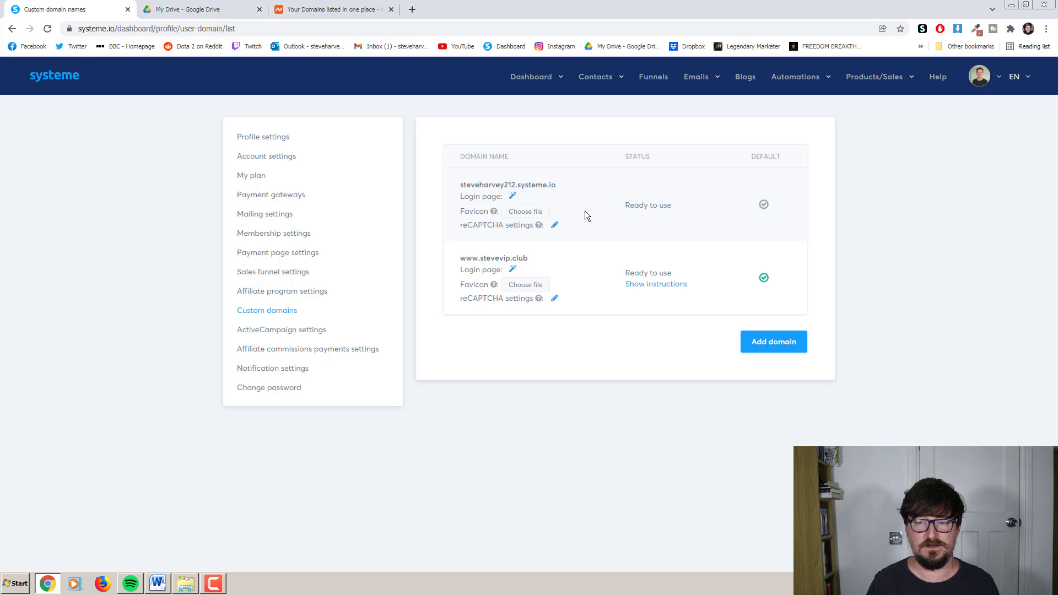
{"action": "left_click", "coordinate": [775, 347]}
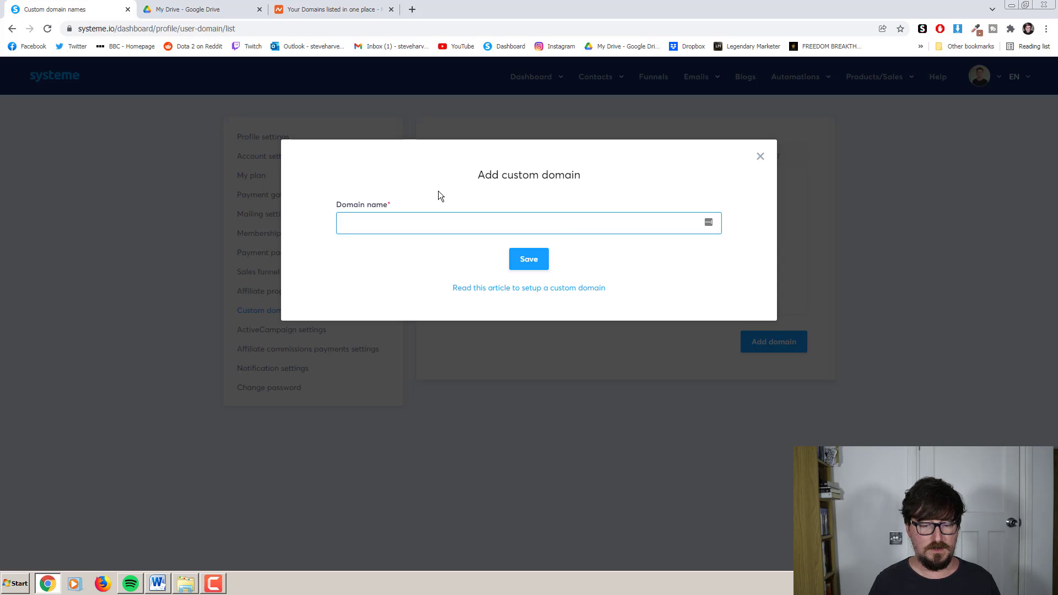
{"action": "type", "text": "www."}
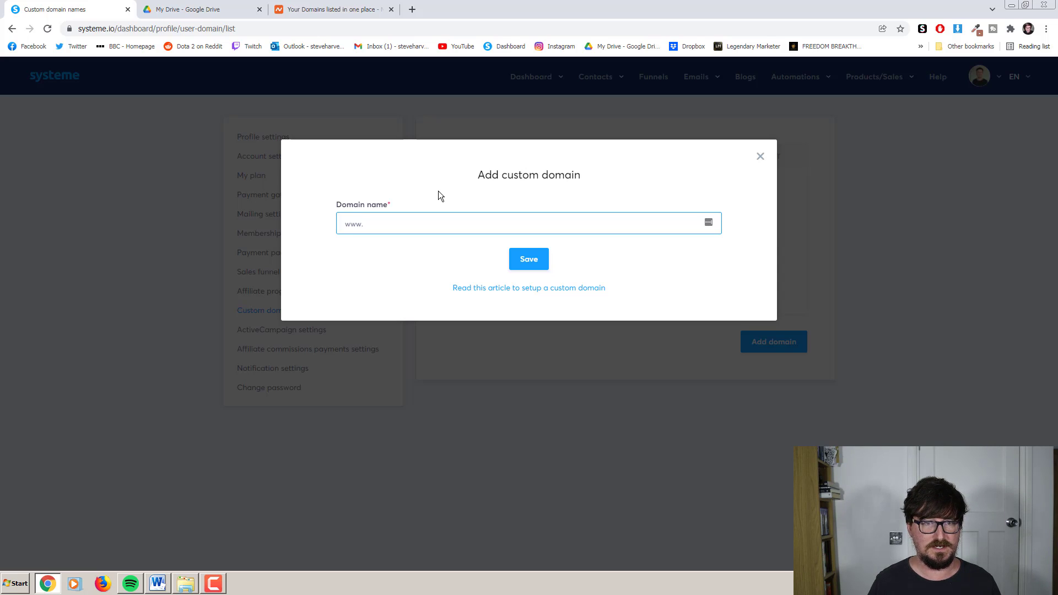
{"action": "left_click", "coordinate": [342, 16]}
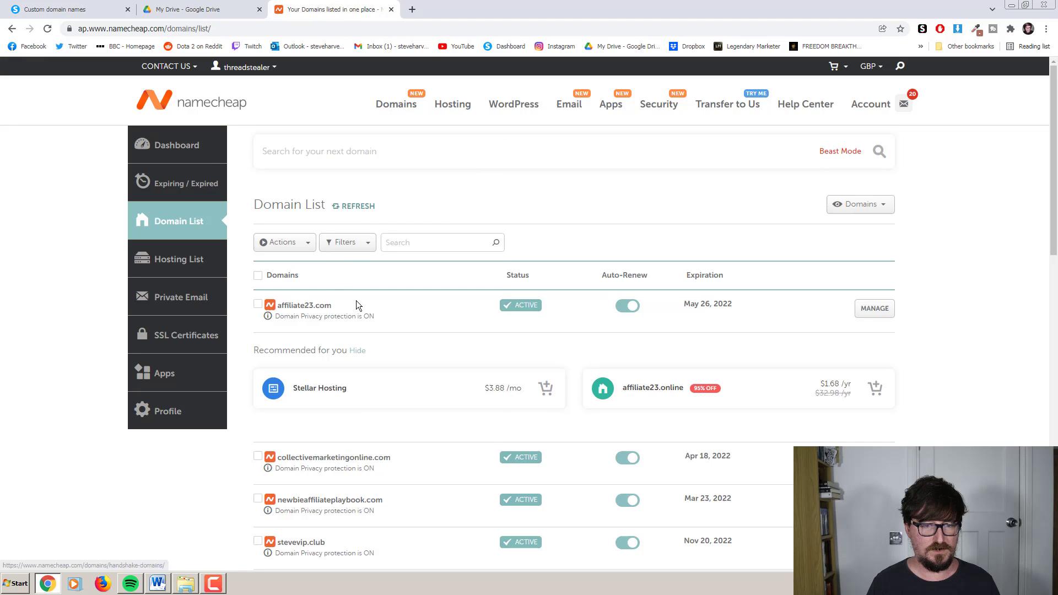
{"action": "left_click", "coordinate": [96, 10]}
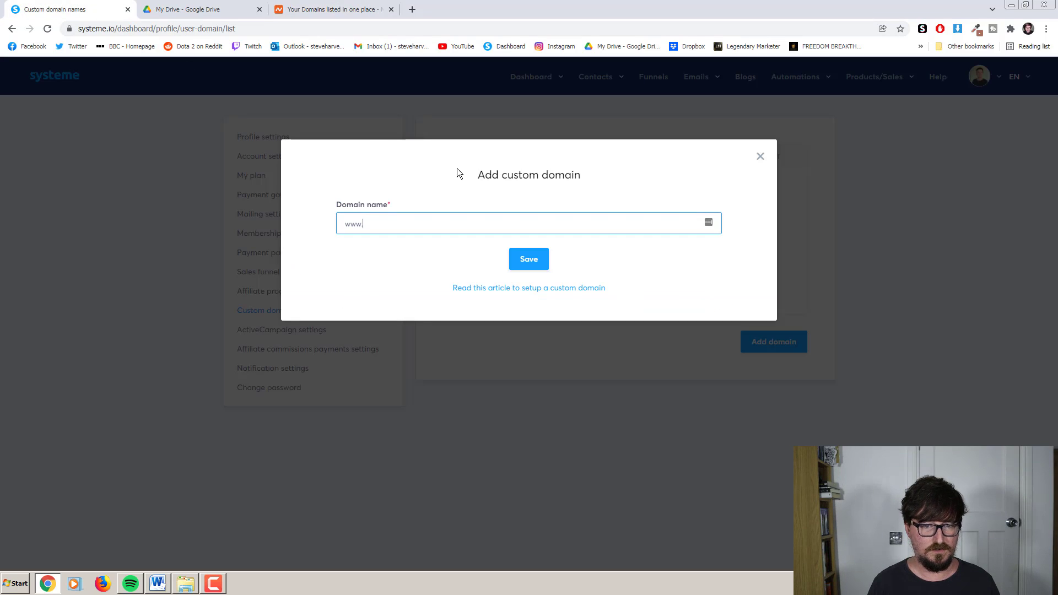
{"action": "type", "text": "afffiliate"}
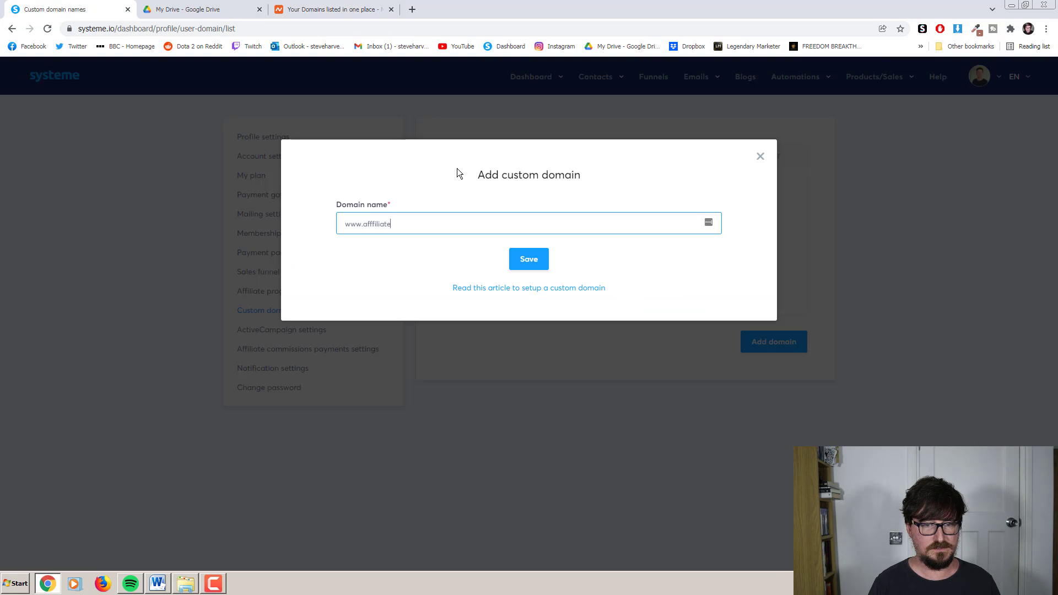
{"action": "type", "text": "23.com"}
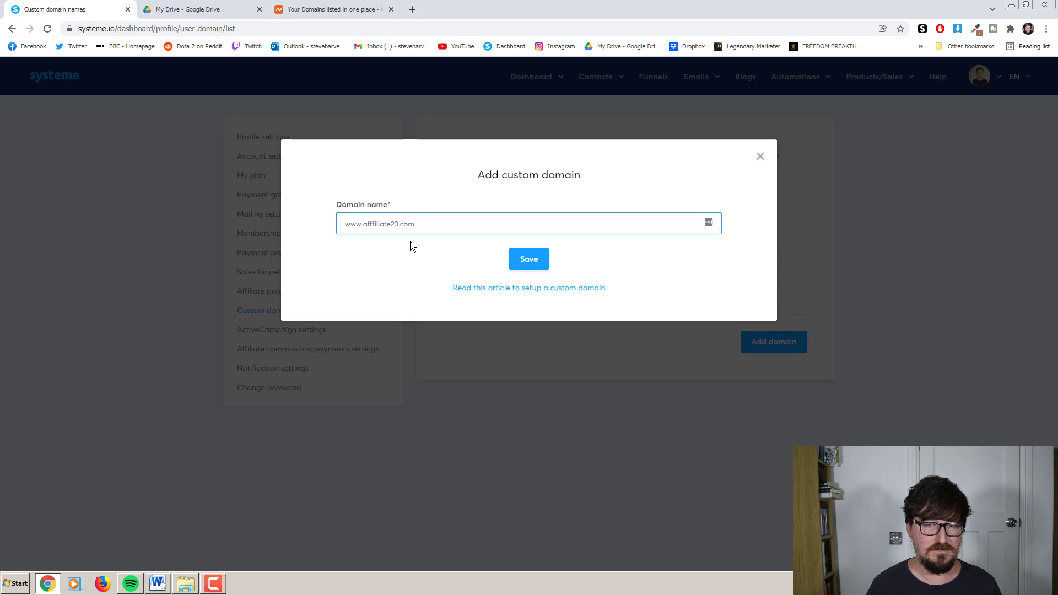
{"action": "left_click", "coordinate": [529, 260]}
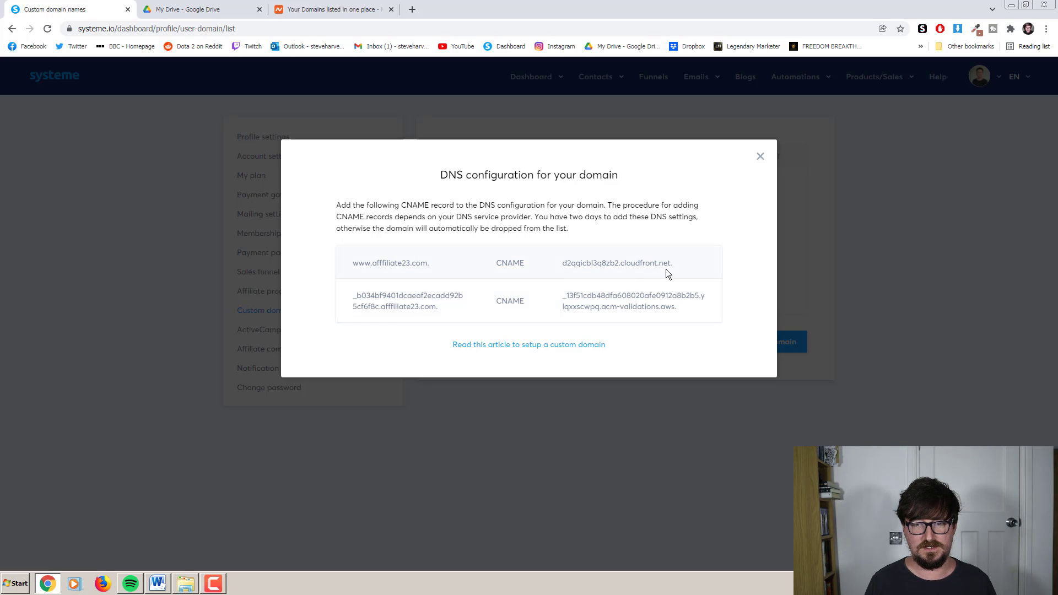
Step: Manage affiliate23.com in Namecheap and reach its Advanced DNS page
{"action": "left_click", "coordinate": [335, 9]}
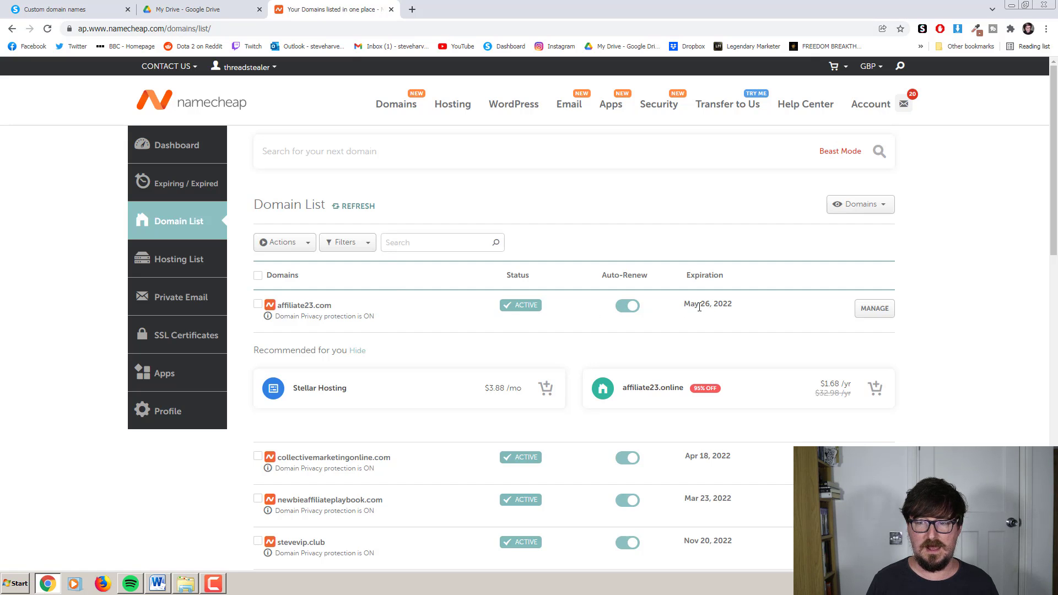
{"action": "left_click", "coordinate": [875, 309]}
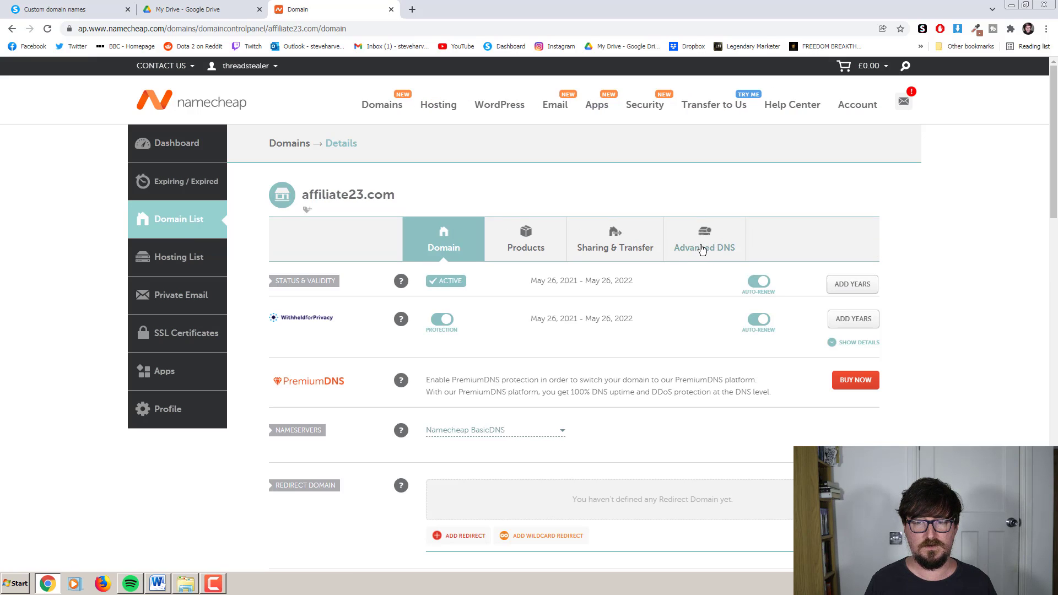
{"action": "left_click", "coordinate": [703, 250]}
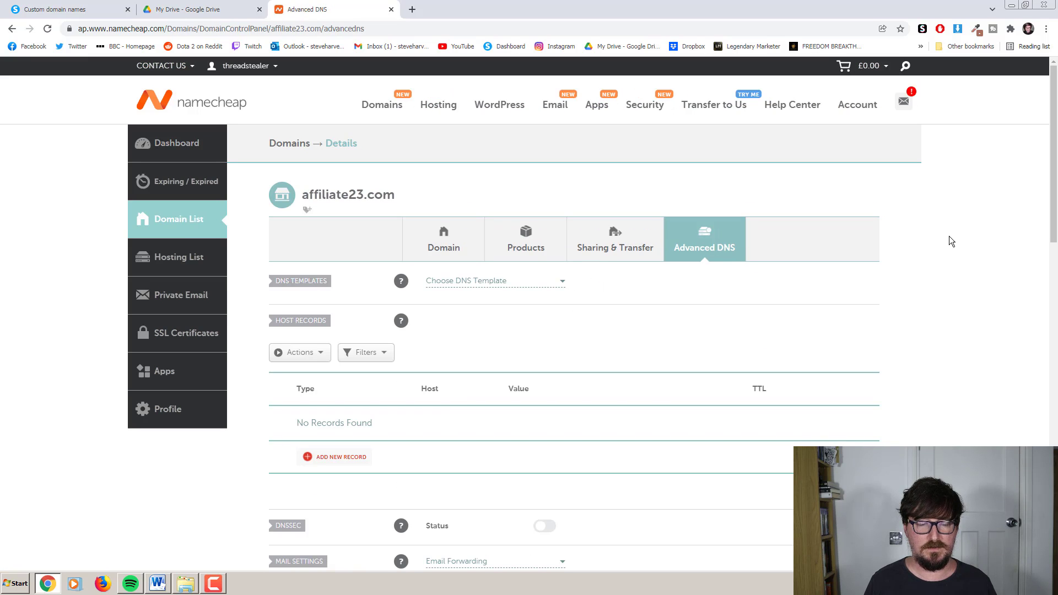
{"action": "scroll", "coordinate": [836, 279], "scroll_direction": "down", "scroll_amount": 2}
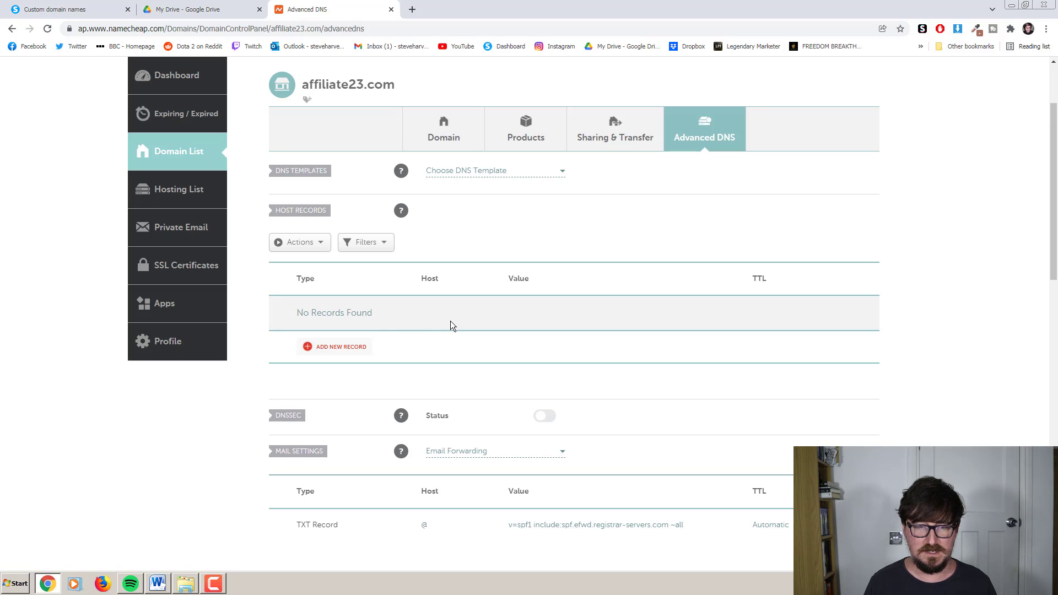
Step: Start a CNAME host record and paste d2qqicbl3q8zb2.cloudfront.net copied from systeme.io as its value
{"action": "left_click", "coordinate": [334, 347]}
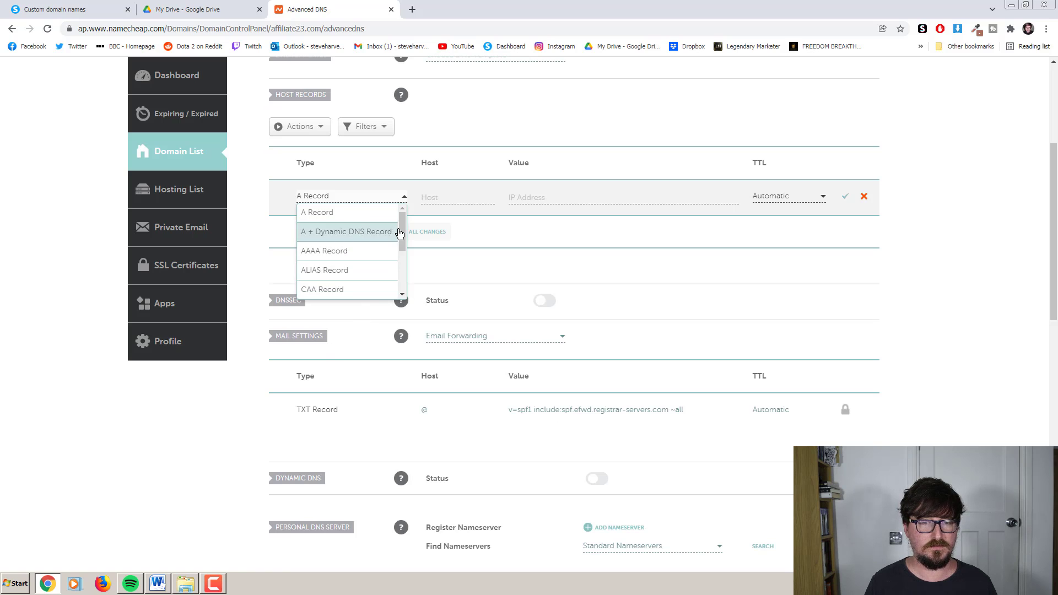
{"action": "left_click_drag", "start_coordinate": [401, 231], "coordinate": [401, 252]}
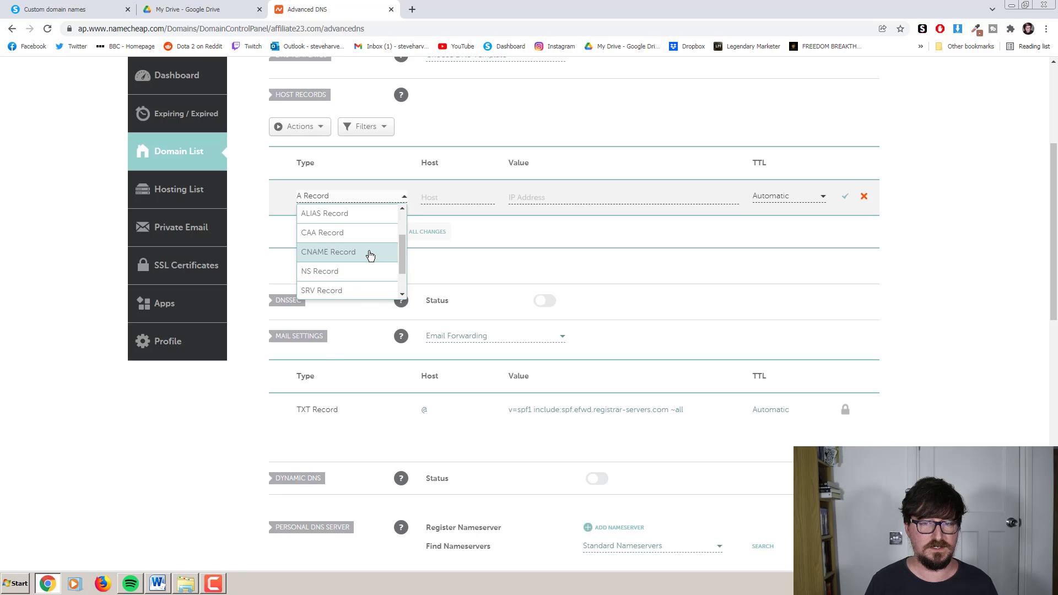
{"action": "left_click", "coordinate": [369, 255]}
{"action": "scroll", "coordinate": [549, 290], "scroll_direction": "up", "scroll_amount": 2}
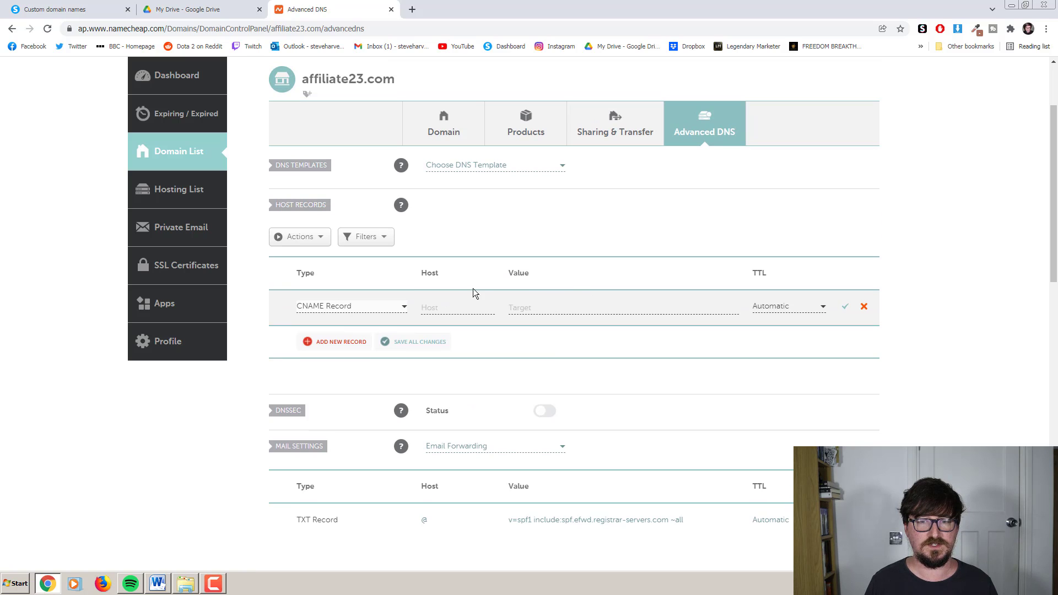
{"action": "left_click", "coordinate": [80, 11]}
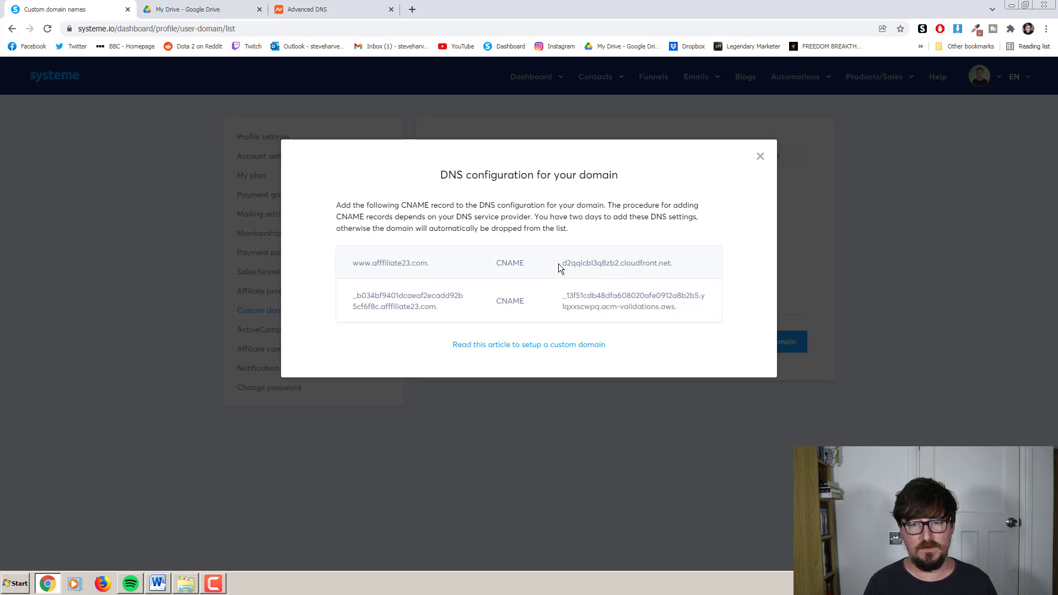
{"action": "left_click_drag", "start_coordinate": [563, 263], "coordinate": [685, 268]}
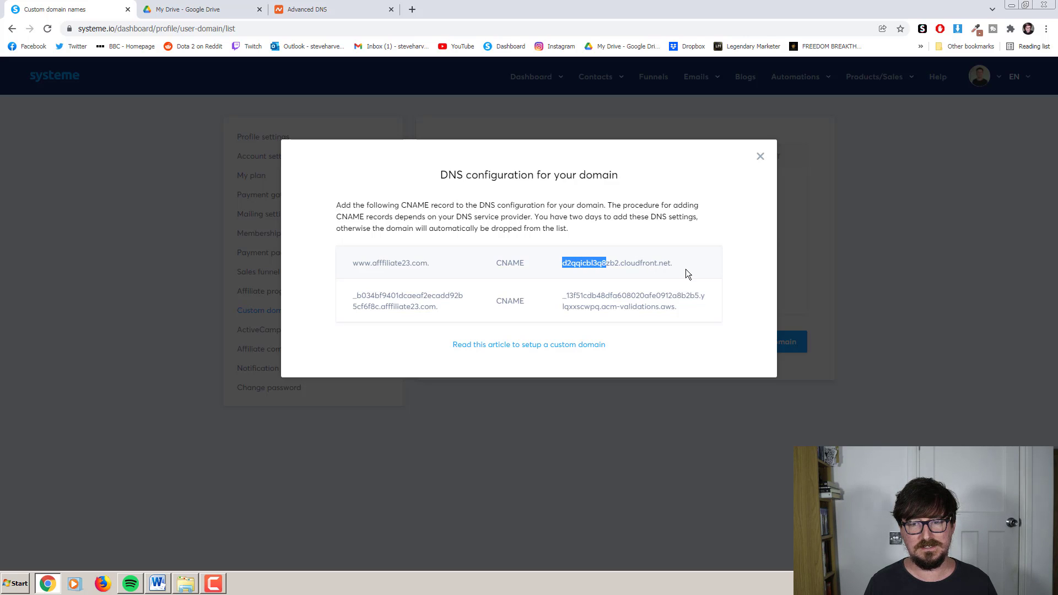
{"action": "left_click", "coordinate": [672, 266]}
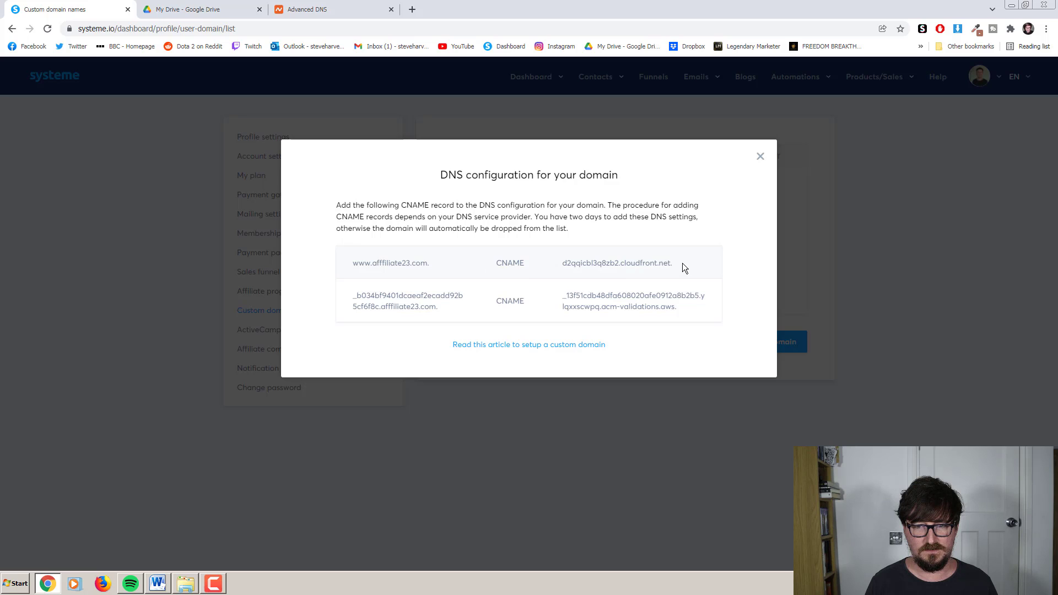
{"action": "left_click_drag", "start_coordinate": [682, 263], "coordinate": [563, 263]}
{"action": "key", "text": "ctrl+c"}
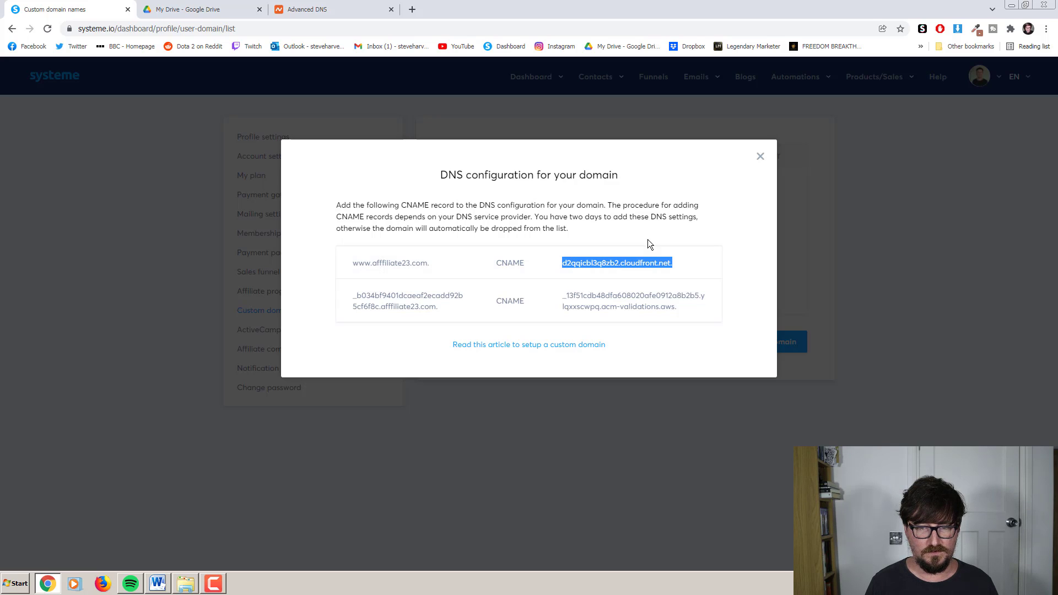
{"action": "left_click", "coordinate": [306, 10]}
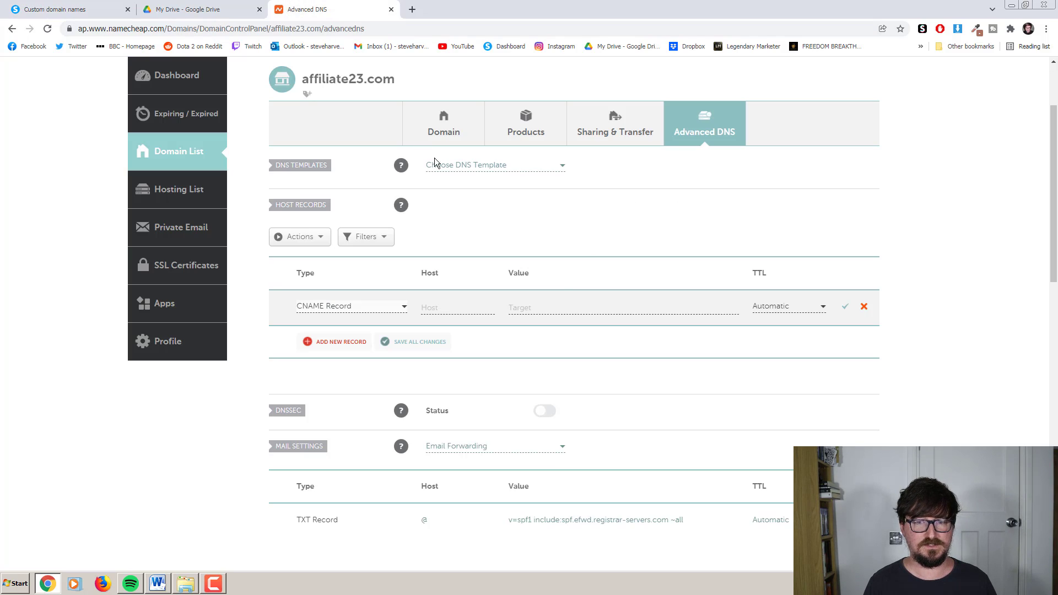
{"action": "left_click", "coordinate": [563, 307]}
{"action": "key", "text": "ctrl+v"}
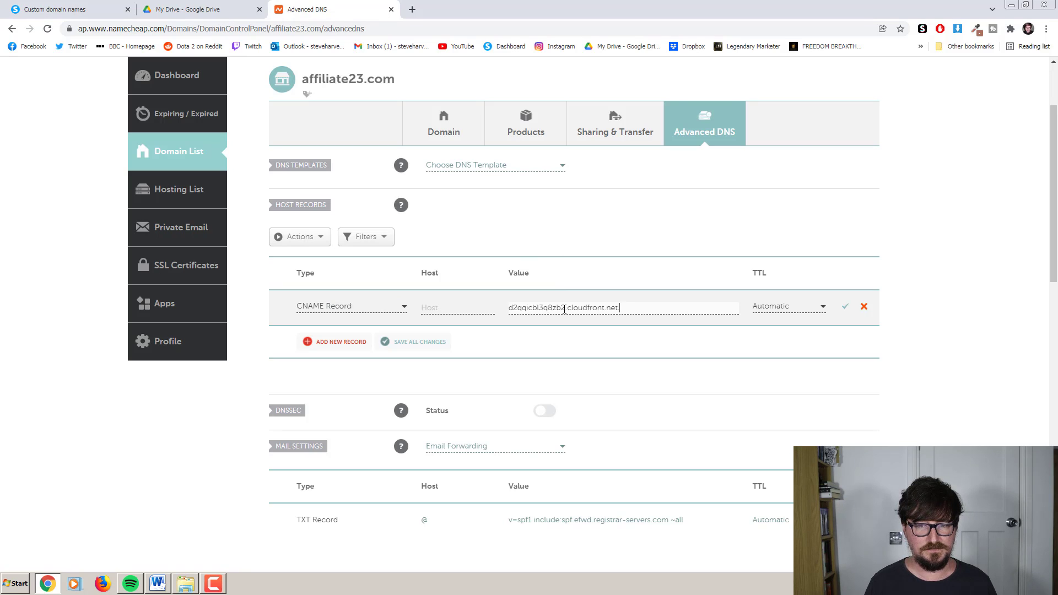
Step: Set the record's host to www copied from systeme.io and save the CNAME record
{"action": "left_click", "coordinate": [86, 10]}
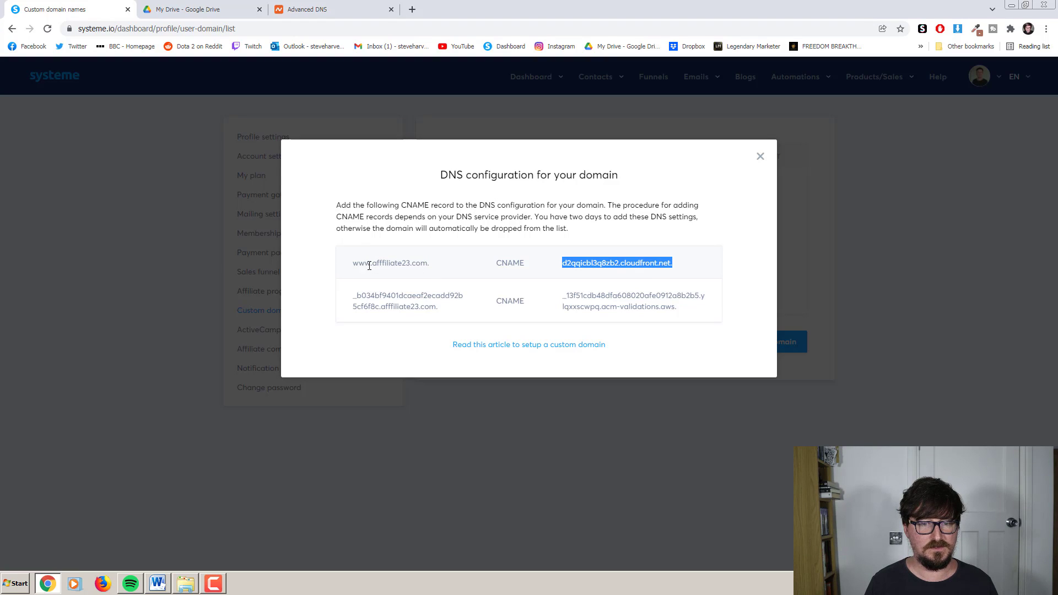
{"action": "left_click_drag", "start_coordinate": [367, 264], "coordinate": [354, 264]}
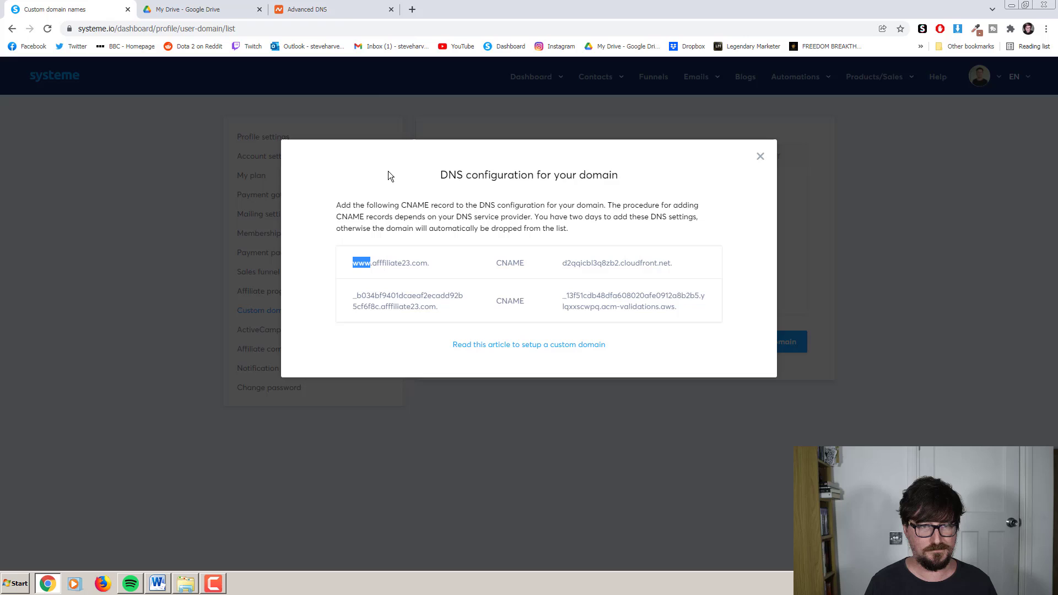
{"action": "left_click", "coordinate": [306, 9]}
{"action": "left_click", "coordinate": [454, 309]}
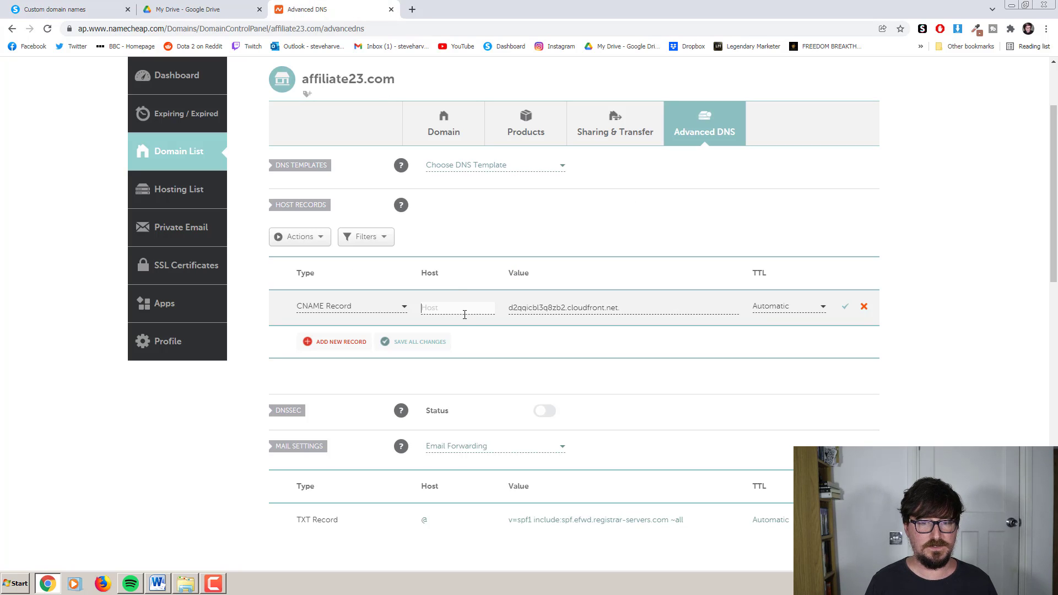
{"action": "type", "text": "www"}
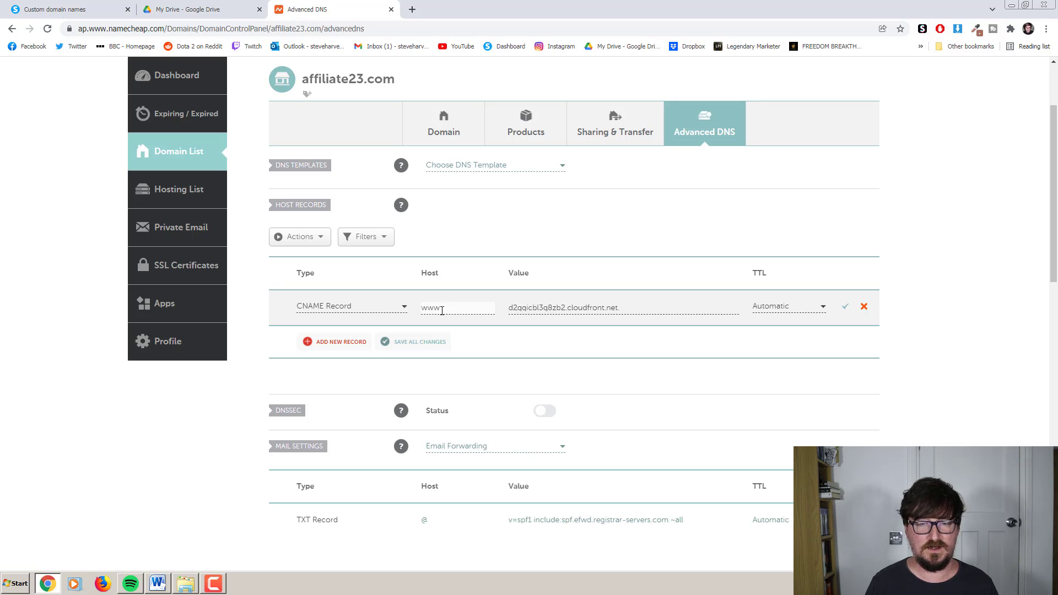
{"action": "left_click", "coordinate": [569, 353]}
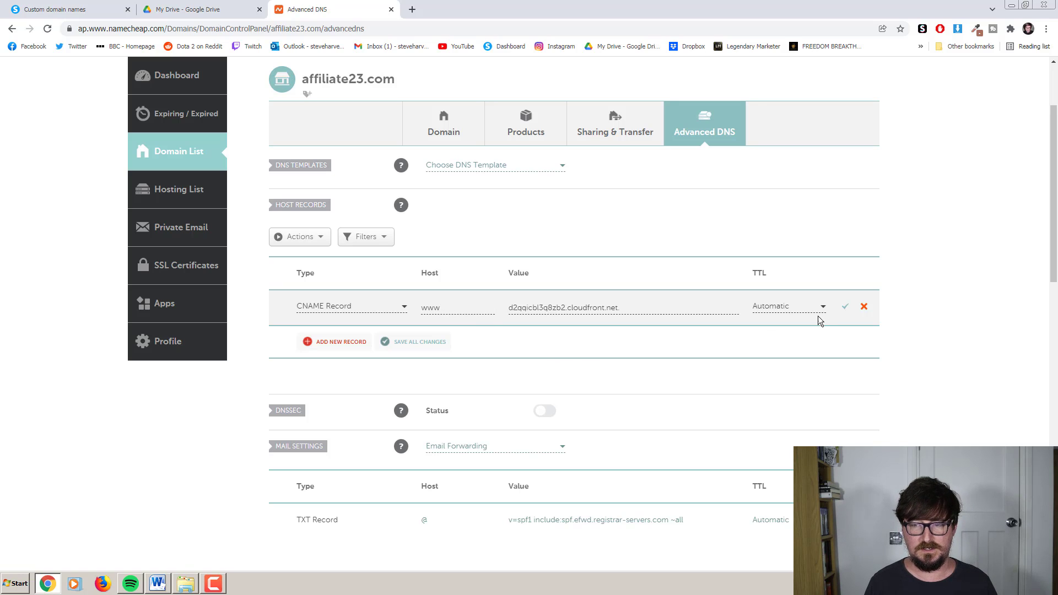
{"action": "left_click", "coordinate": [849, 308]}
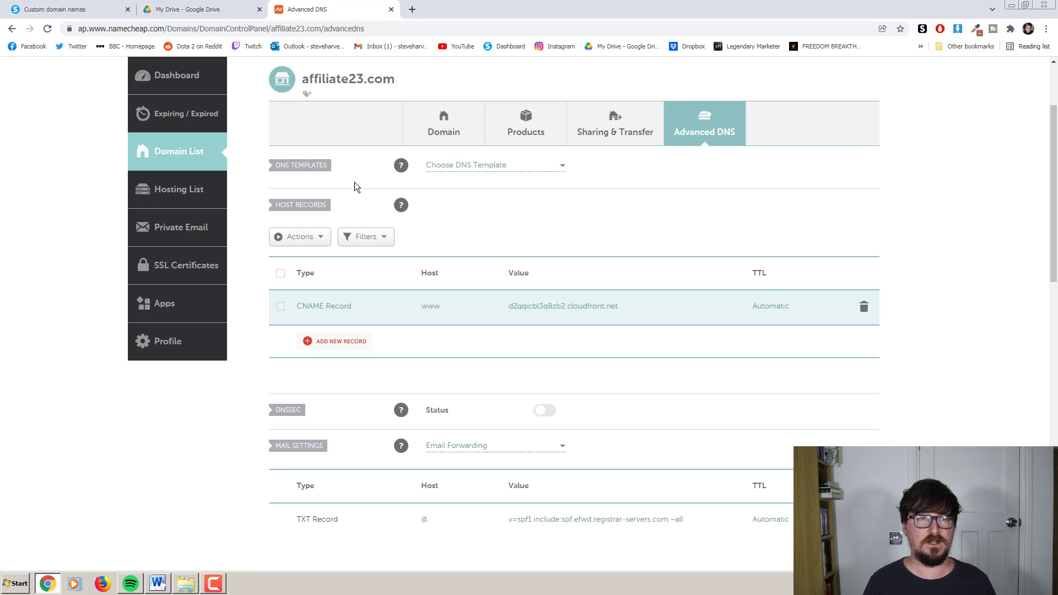
Step: Start a second CNAME record and paste the acm-validations.aws target copied from systeme.io as its value
{"action": "left_click", "coordinate": [83, 10]}
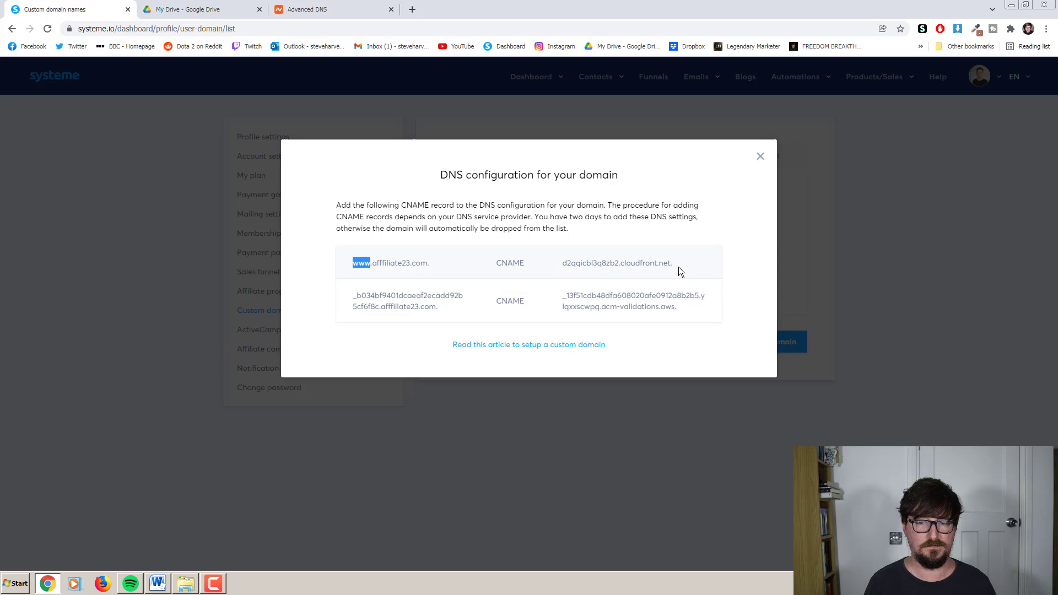
{"action": "left_click", "coordinate": [339, 10]}
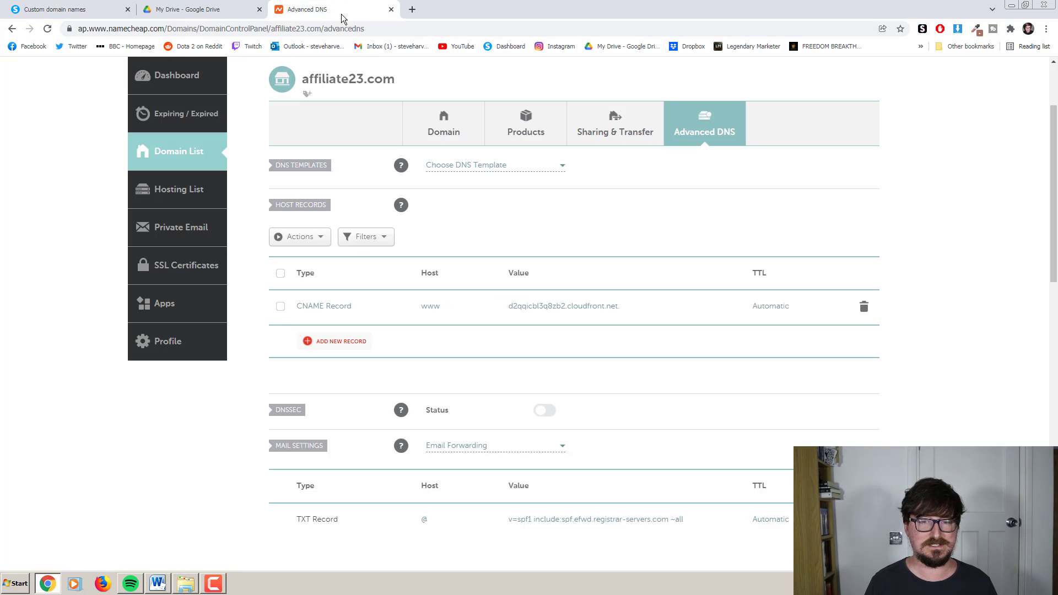
{"action": "left_click", "coordinate": [347, 345]}
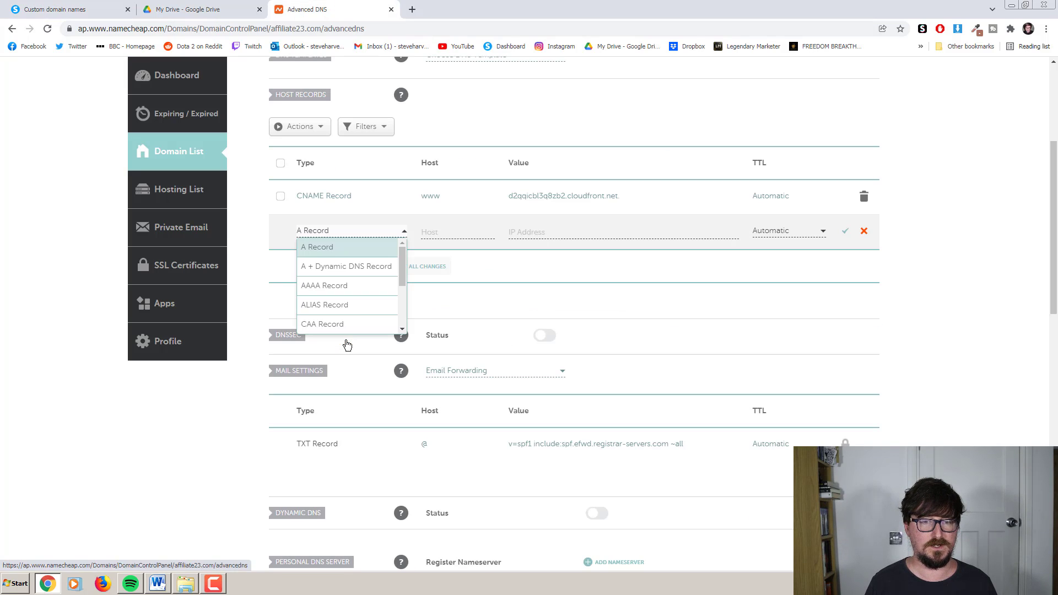
{"action": "left_click_drag", "start_coordinate": [401, 264], "coordinate": [400, 283]}
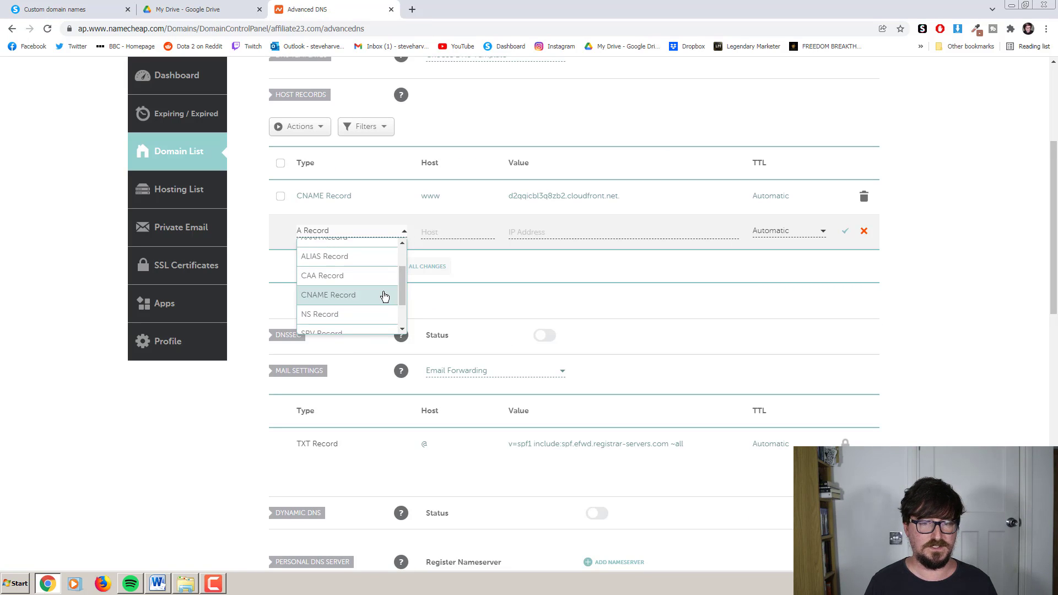
{"action": "left_click", "coordinate": [385, 297]}
{"action": "left_click", "coordinate": [83, 10]}
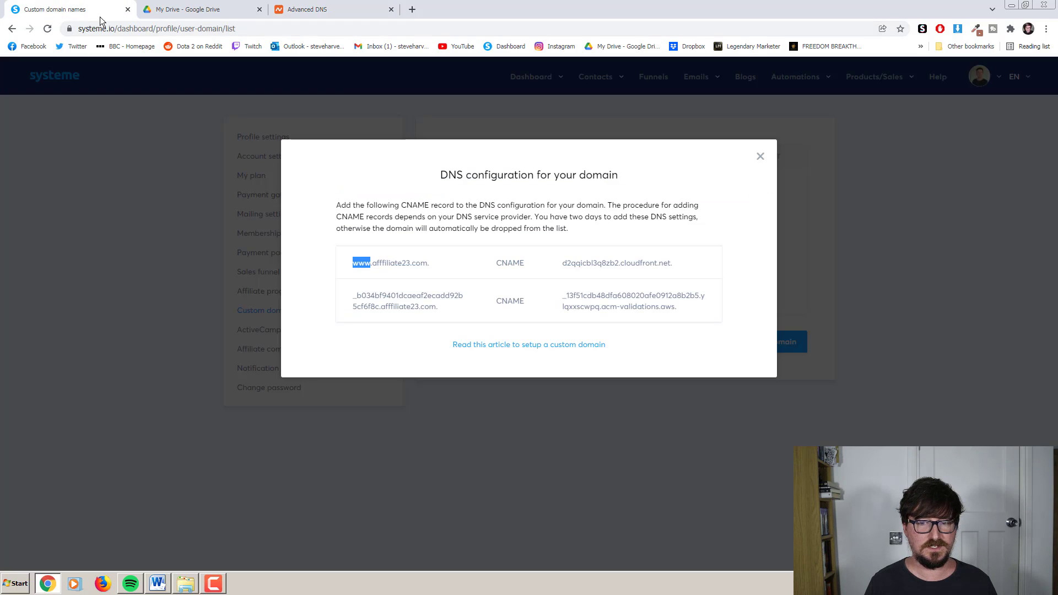
{"action": "left_click_drag", "start_coordinate": [679, 307], "coordinate": [563, 295]}
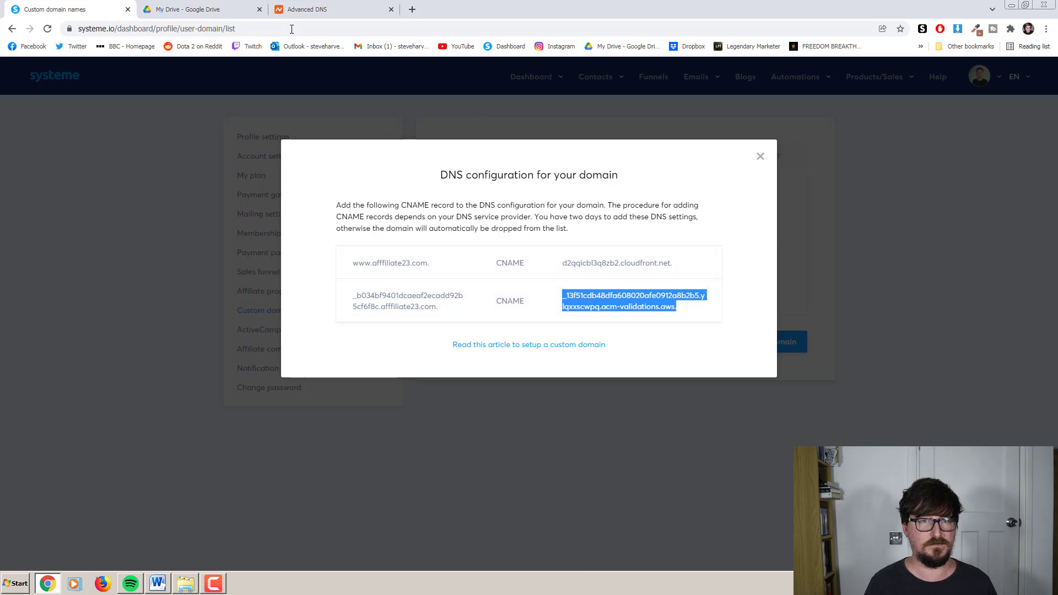
{"action": "left_click", "coordinate": [308, 10]}
{"action": "left_click", "coordinate": [589, 234]}
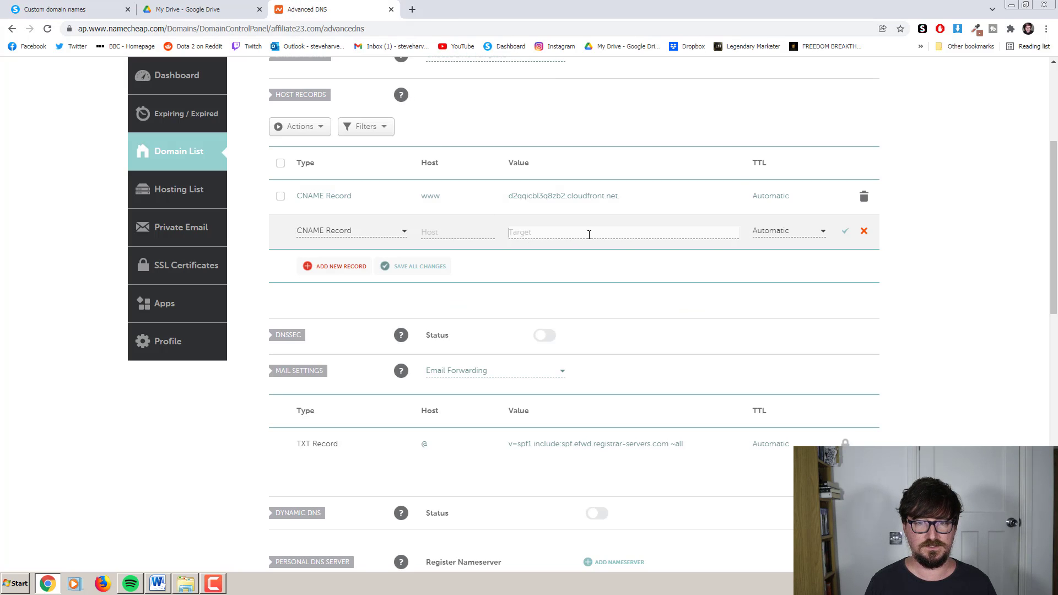
{"action": "type", "text": "_13f51cdb48dfa608020afe0912a8b2b5.ylqxxscwpq.acm-validations.aws"}
{"action": "left_click", "coordinate": [596, 270]}
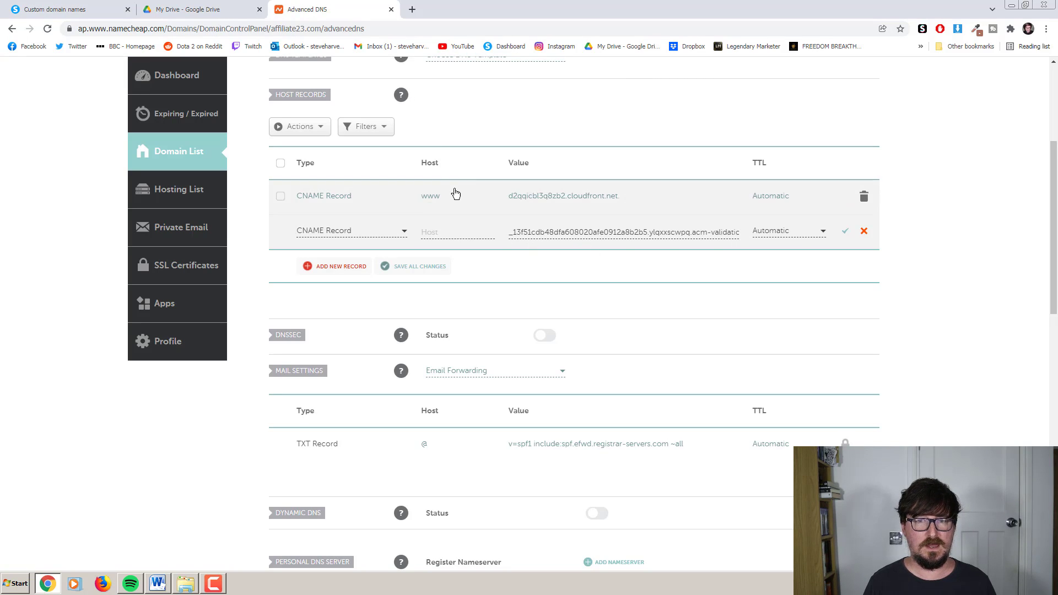
Step: Paste the long validation hostname as the record's host, save it, and return to systeme.io
{"action": "left_click", "coordinate": [86, 11]}
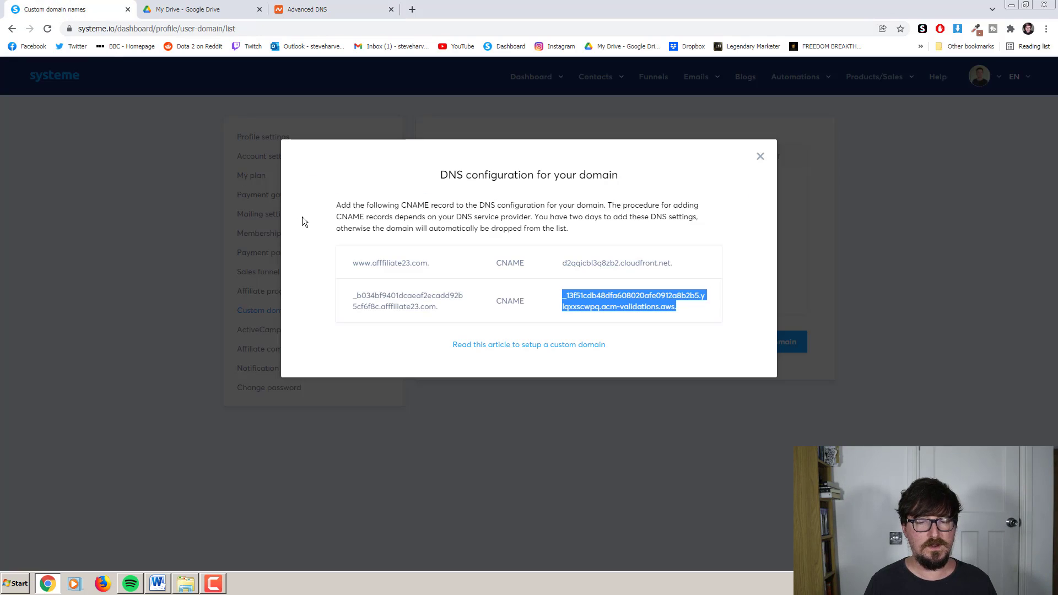
{"action": "left_click", "coordinate": [376, 327]}
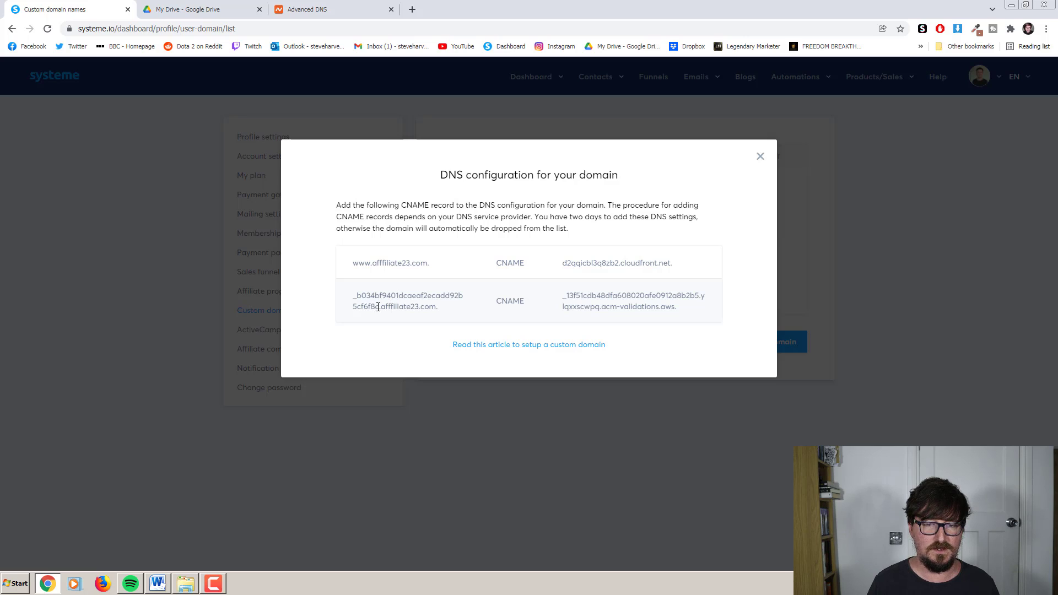
{"action": "left_click_drag", "start_coordinate": [377, 307], "coordinate": [351, 290]}
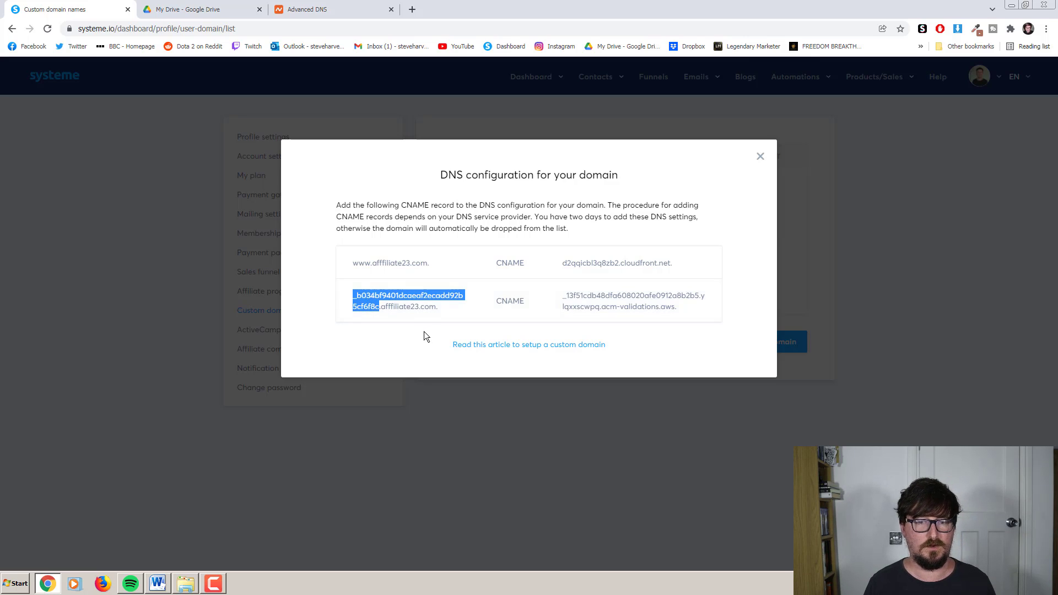
{"action": "left_click", "coordinate": [322, 18]}
{"action": "left_click", "coordinate": [462, 232]}
{"action": "key", "text": "ctrl+v"}
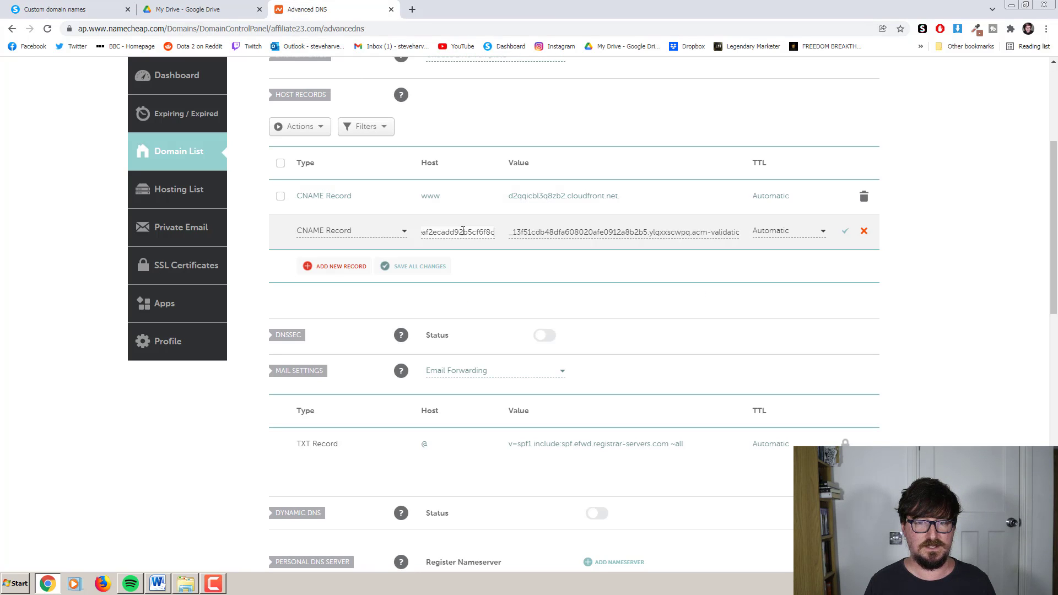
{"action": "left_click", "coordinate": [845, 232]}
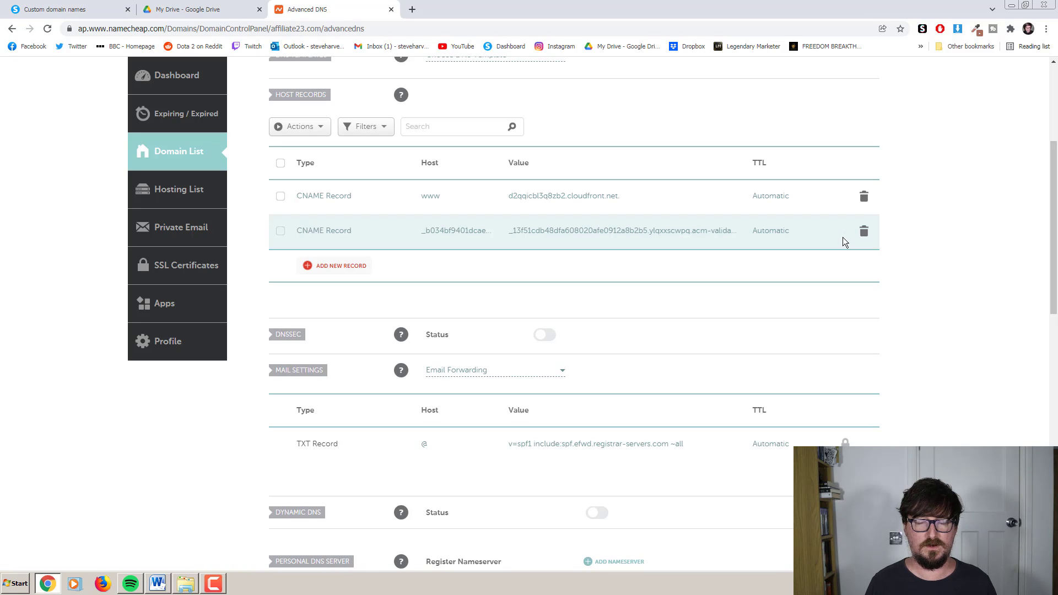
{"action": "left_click", "coordinate": [90, 13]}
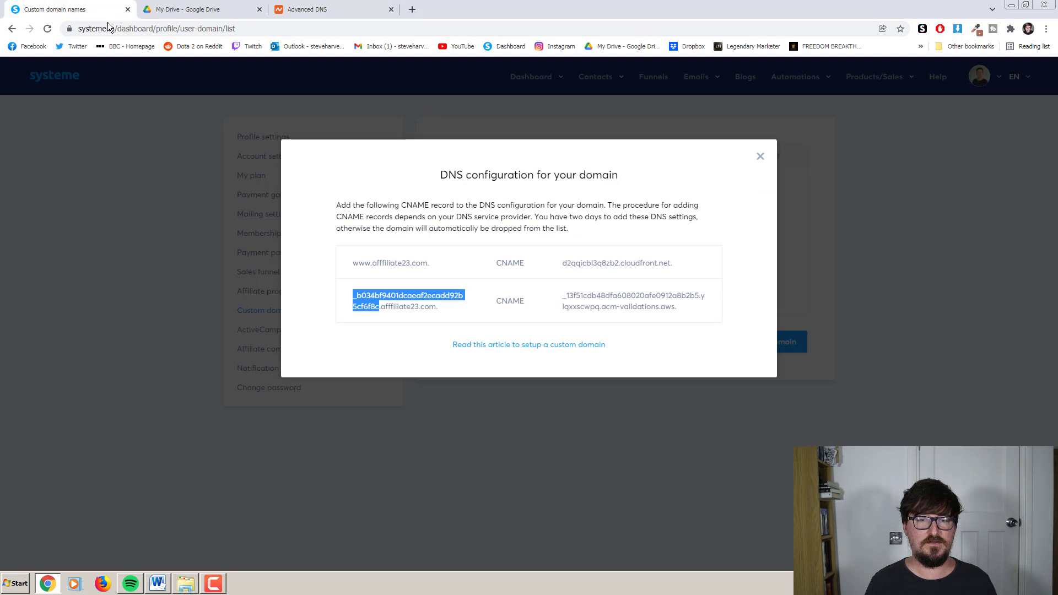
Step: Close the DNS configuration dialog so the list shows the www domain as Pending validation
{"action": "left_click", "coordinate": [760, 157]}
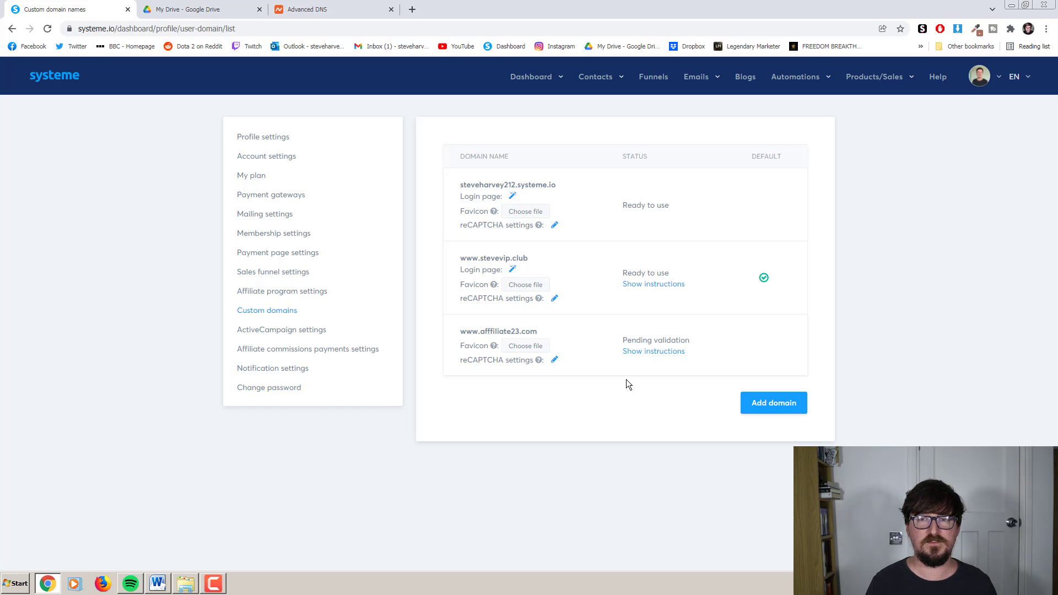
Step: Create a funnel named Dummy Domain Test and check its Funnel domain dropdown offers the new domain
{"action": "left_click", "coordinate": [661, 88]}
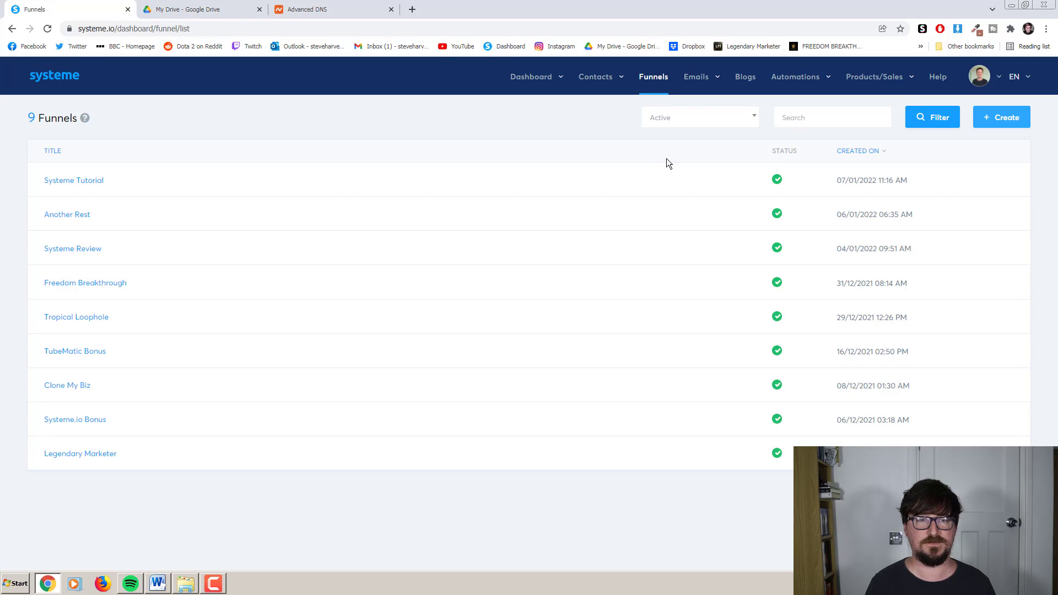
{"action": "left_click", "coordinate": [1023, 118]}
{"action": "type", "text": "Dummyu"}
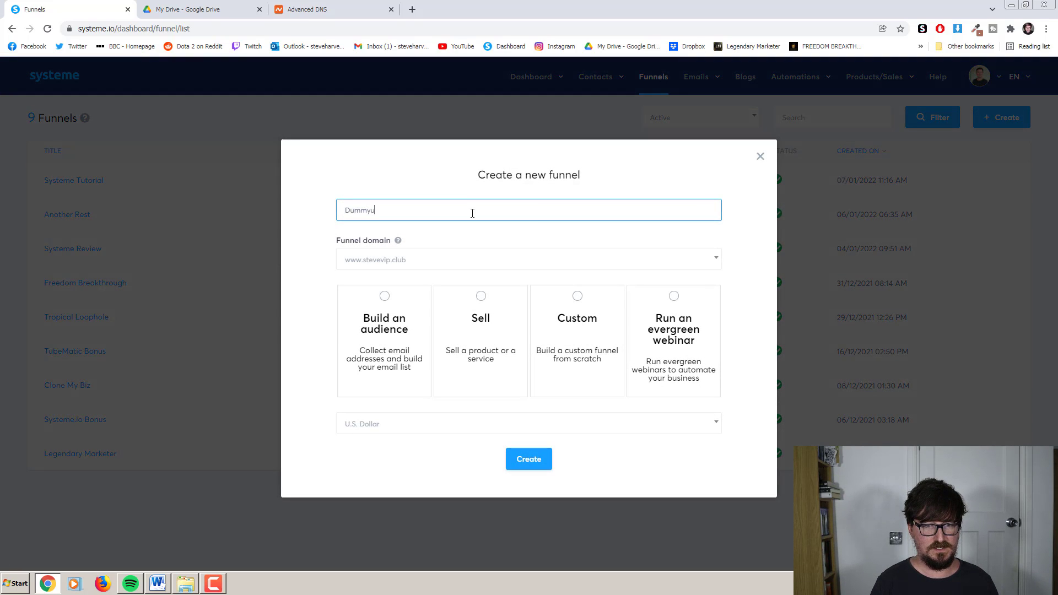
{"action": "key", "text": "BackSpace"}
{"action": "type", "text": "Domain Test"}
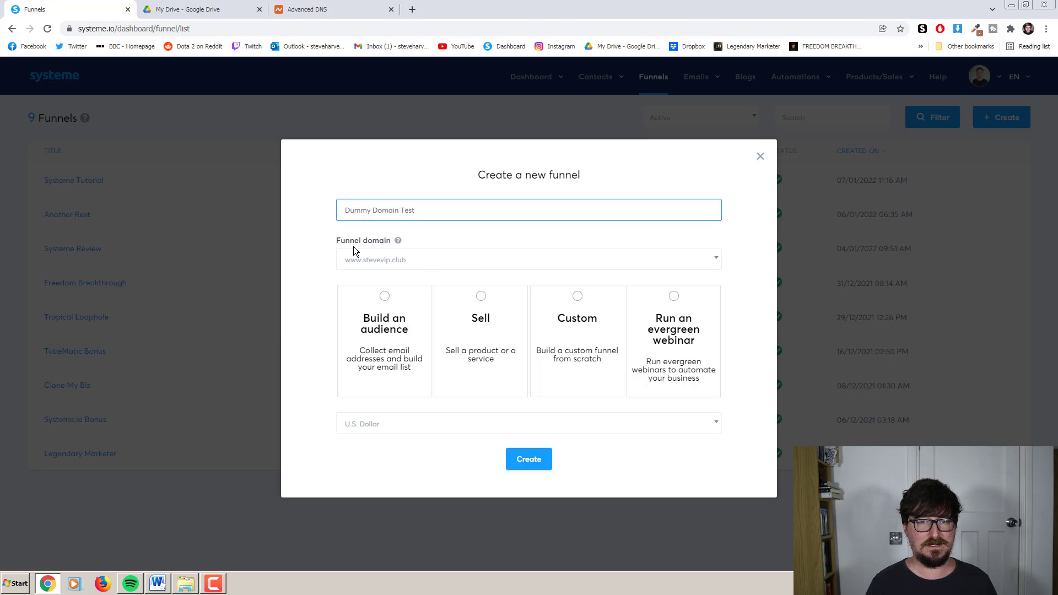
{"action": "left_click", "coordinate": [400, 263]}
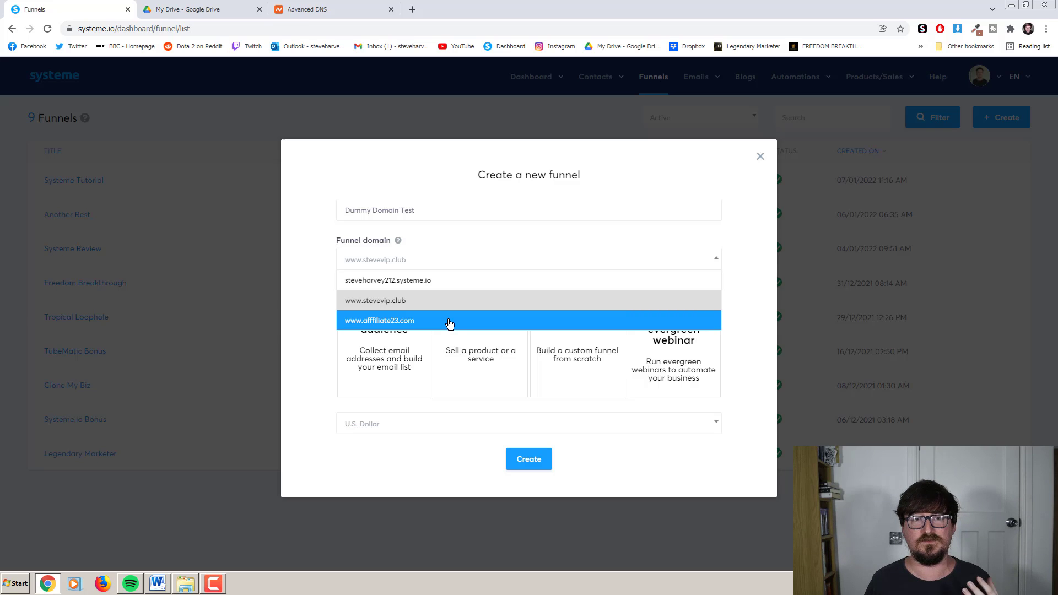
{"action": "left_click", "coordinate": [347, 10]}
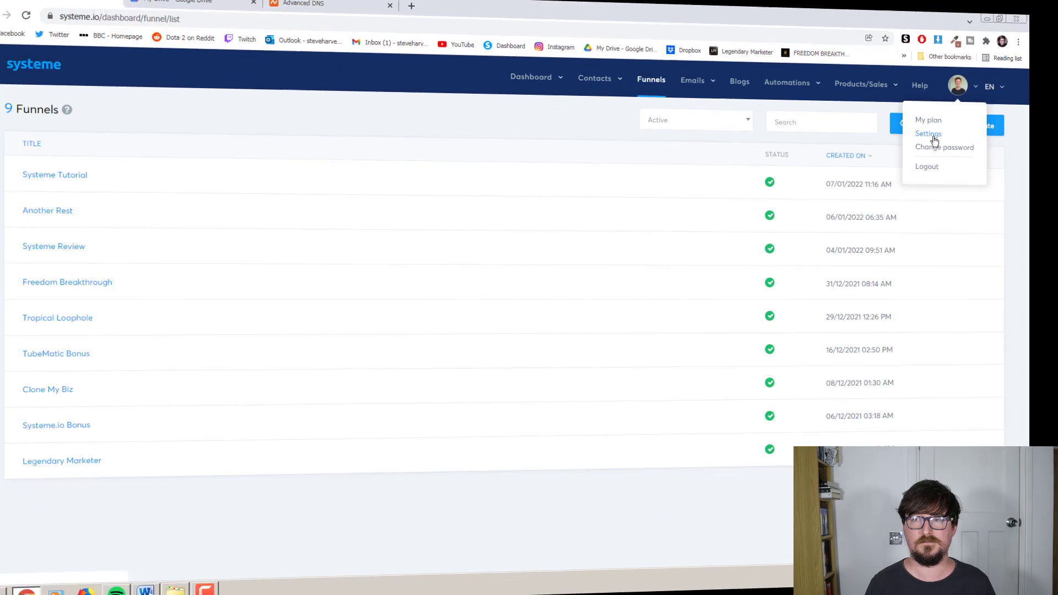
Step: Reach Mailing settings under Profile settings, where stevevip.club shows as a verified sending domain
{"action": "left_click", "coordinate": [930, 134]}
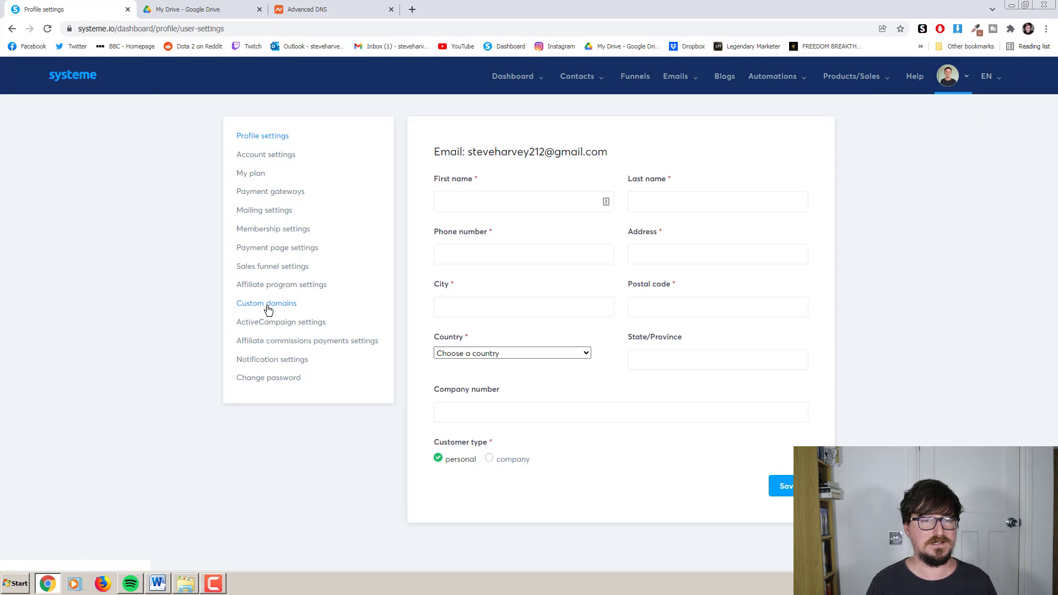
{"action": "left_click", "coordinate": [278, 217]}
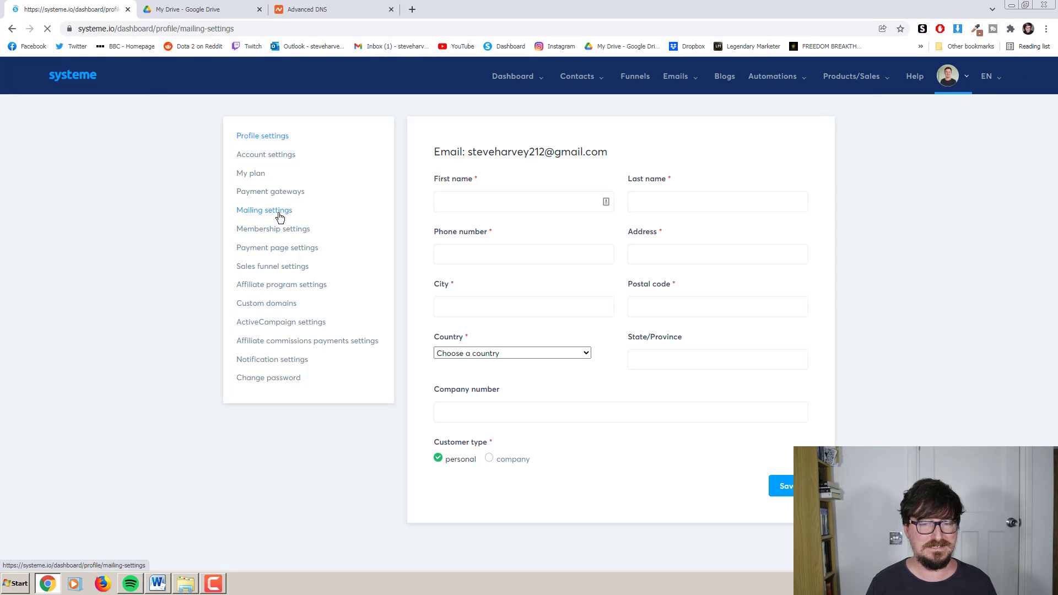
{"action": "scroll", "coordinate": [733, 291], "scroll_direction": "down", "scroll_amount": 1}
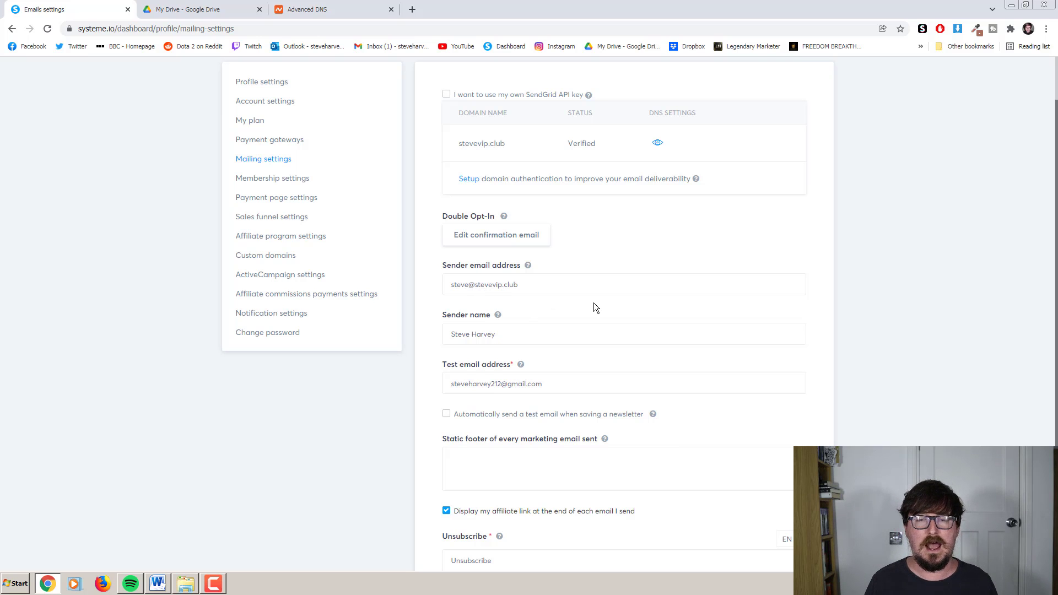
{"action": "scroll", "coordinate": [593, 303], "scroll_direction": "up", "scroll_amount": 2}
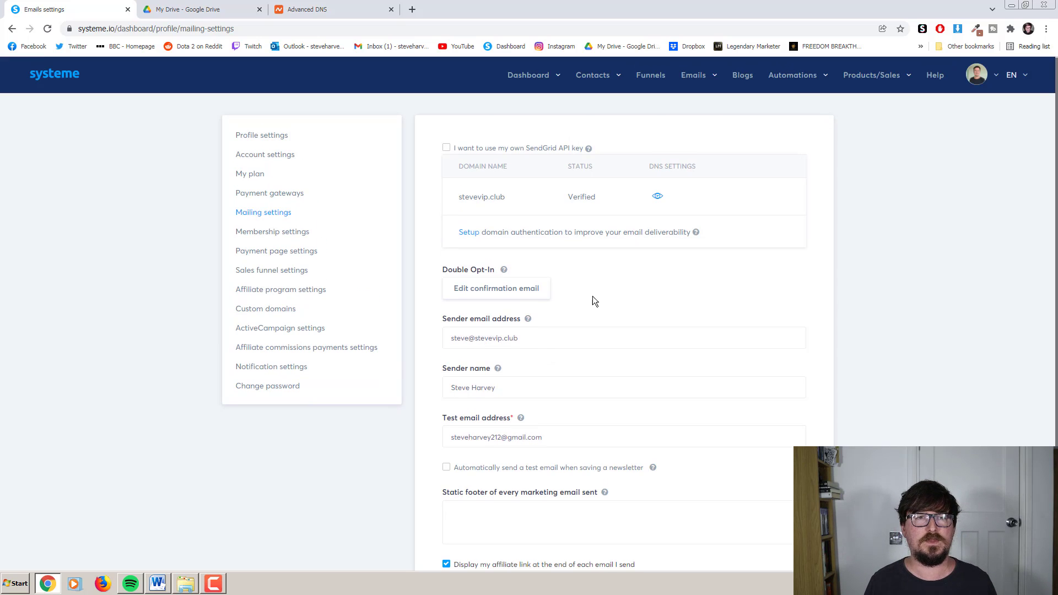
{"action": "left_click", "coordinate": [351, 12]}
{"action": "scroll", "coordinate": [457, 271], "scroll_direction": "up", "scroll_amount": 2}
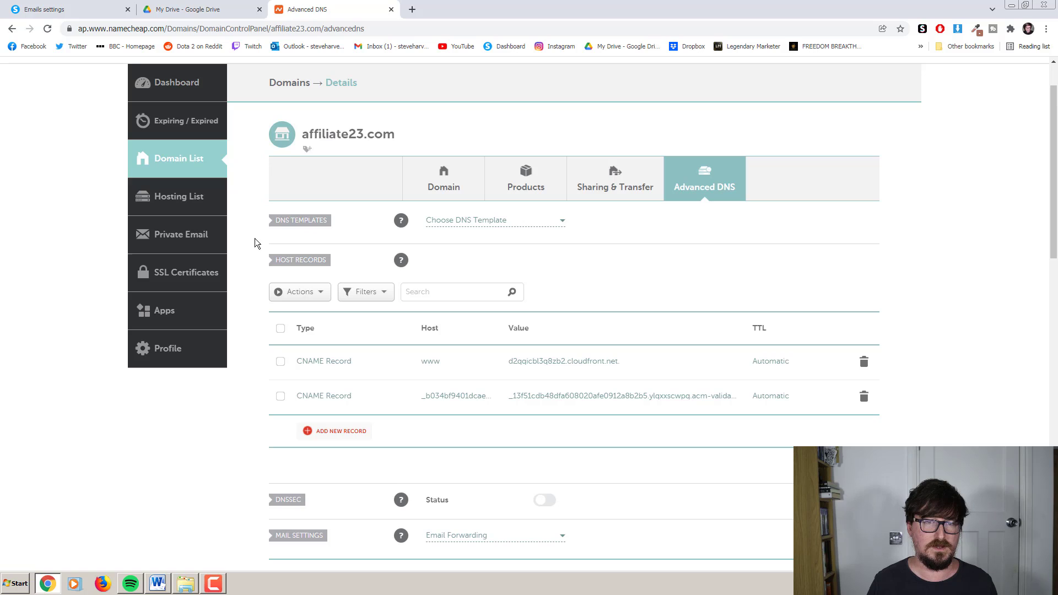
{"action": "left_click", "coordinate": [50, 9]}
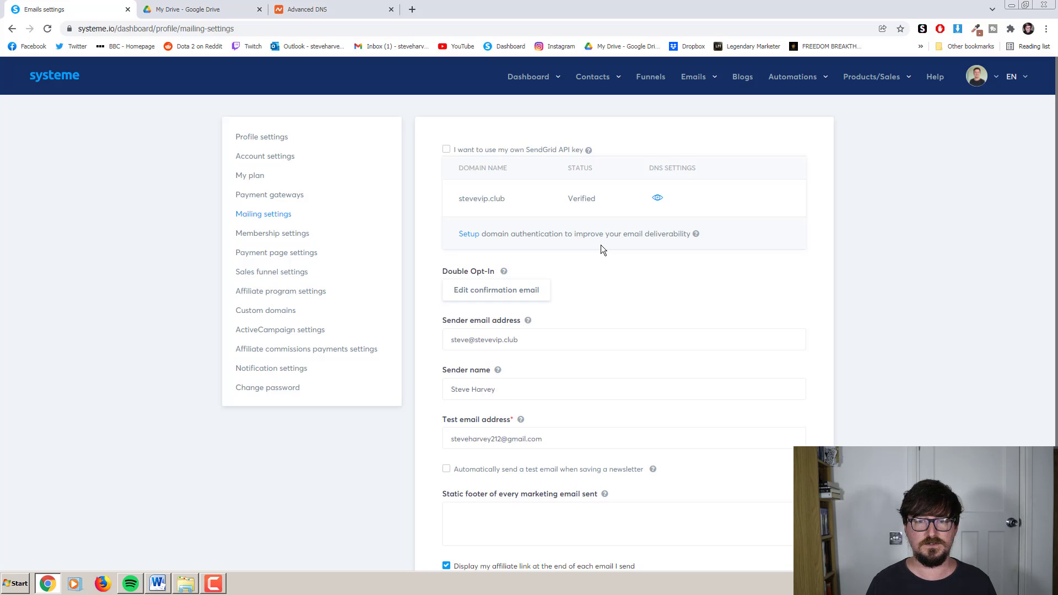
Step: Submit stevevipclub.com for email domain authentication to get its three CNAME records
{"action": "left_click", "coordinate": [468, 237]}
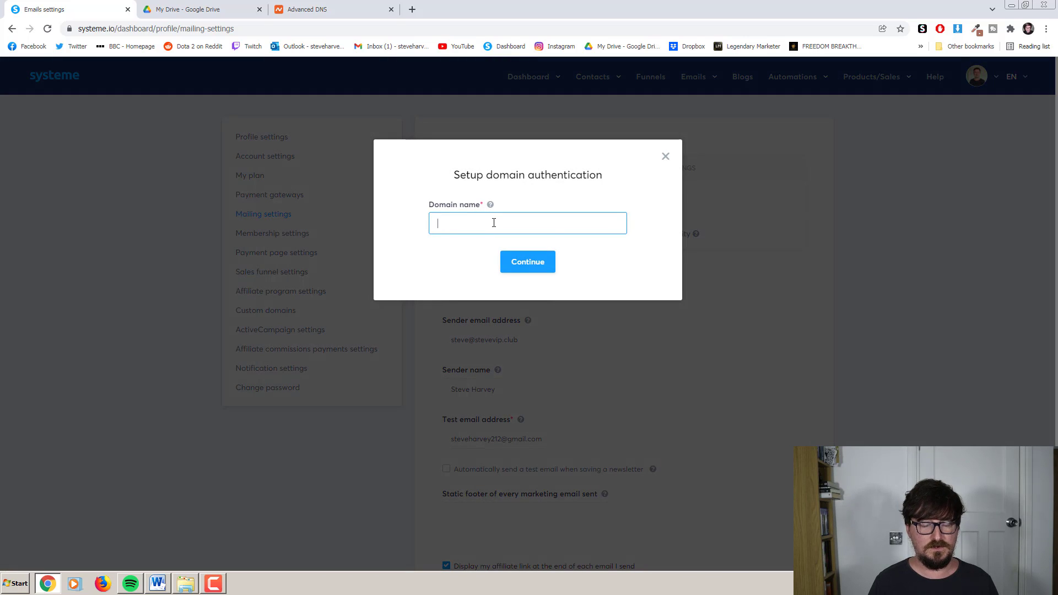
{"action": "left_click", "coordinate": [491, 222]}
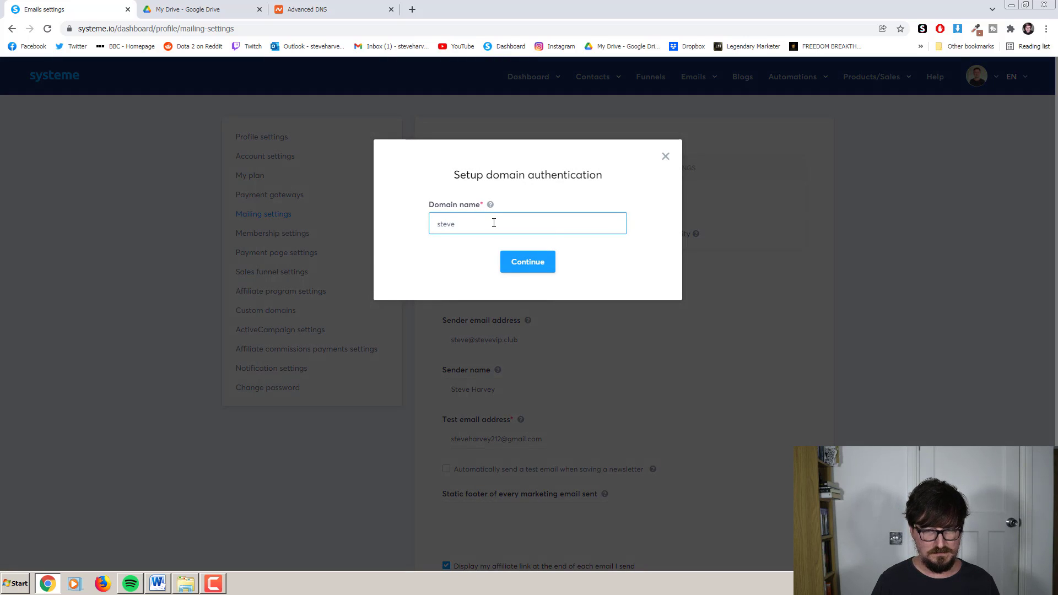
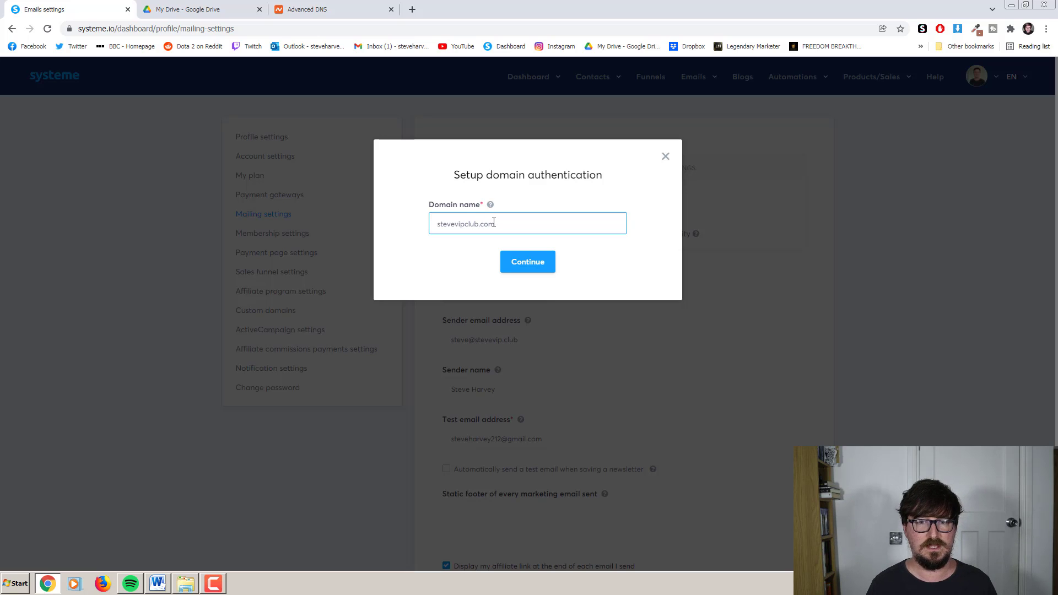
{"action": "left_click", "coordinate": [514, 263]}
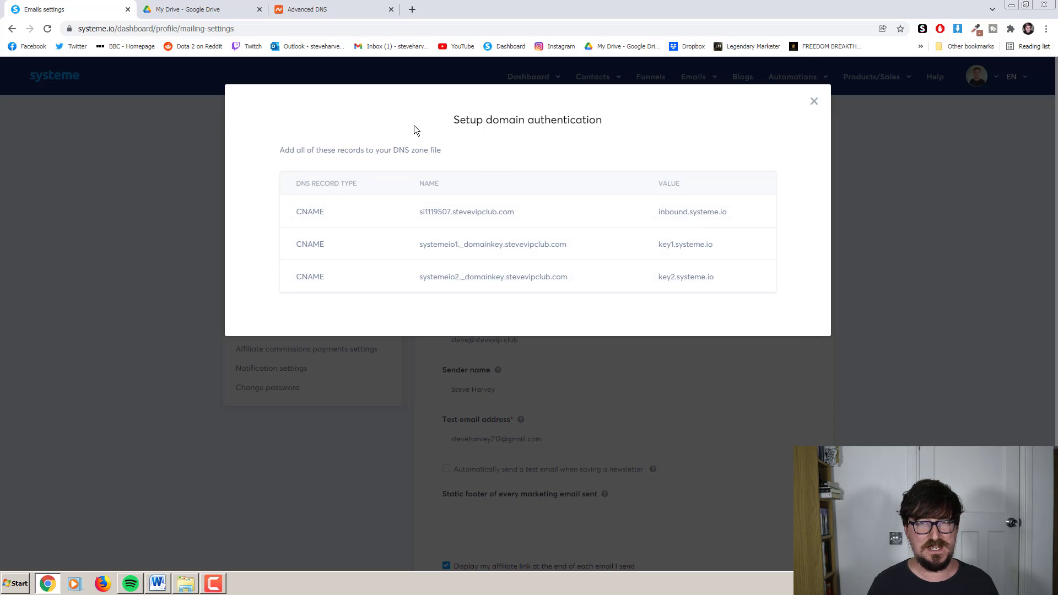
Step: Compare the three CNAME values (inbound, key1, key2.systeme.io) against the Namecheap host records
{"action": "left_click", "coordinate": [357, 9]}
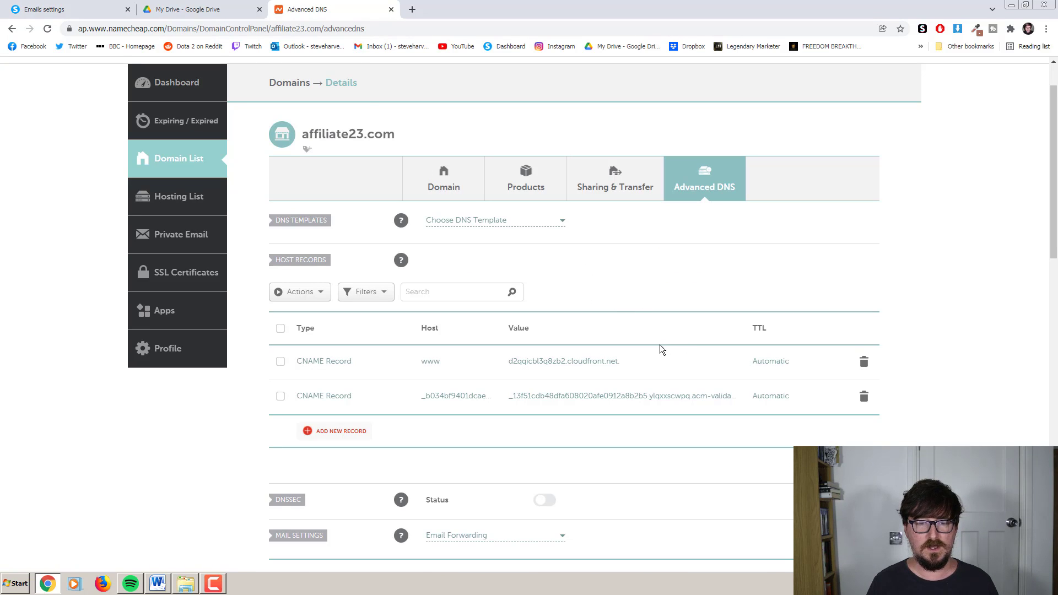
{"action": "scroll", "coordinate": [660, 344], "scroll_direction": "down", "scroll_amount": 1}
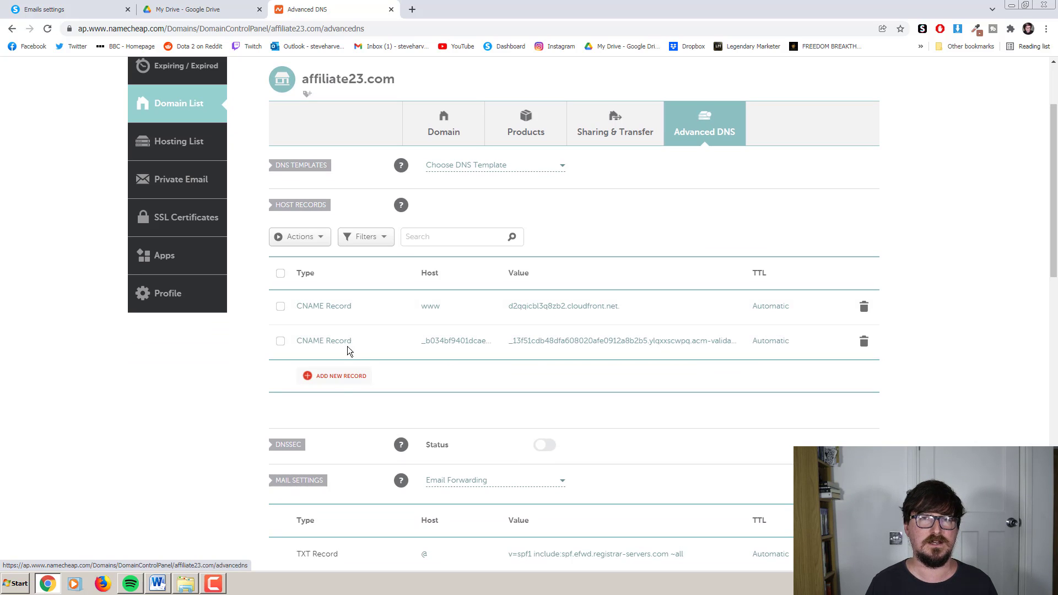
{"action": "left_click", "coordinate": [99, 9]}
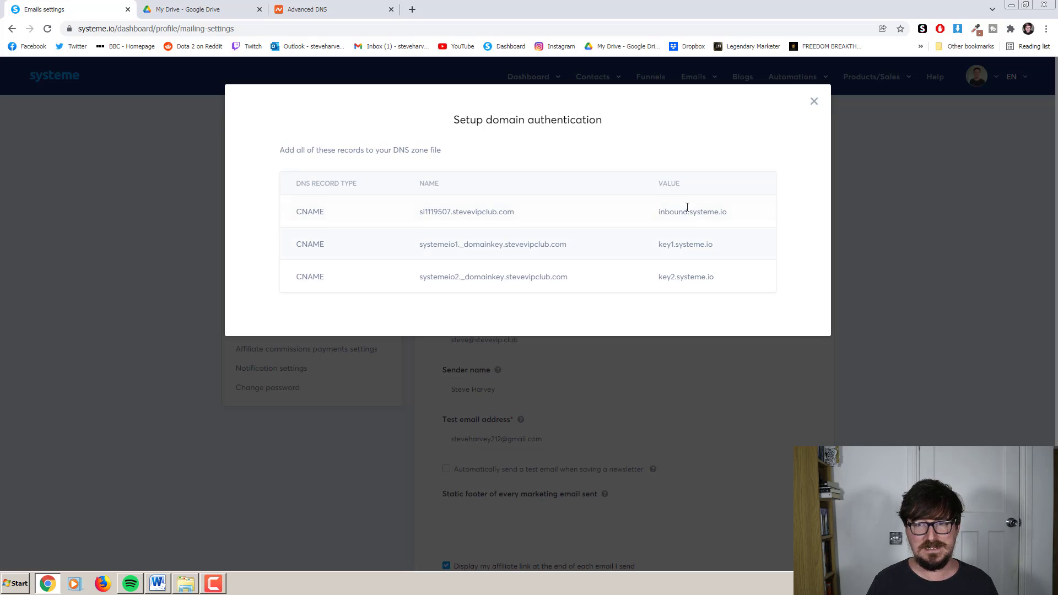
{"action": "left_click_drag", "start_coordinate": [732, 212], "coordinate": [654, 212]}
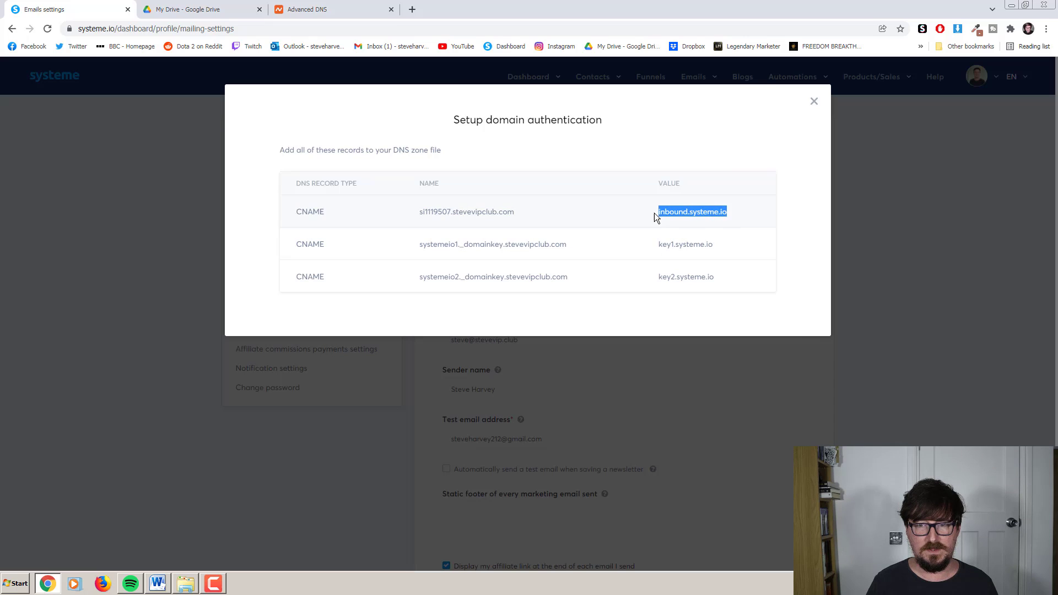
{"action": "left_click_drag", "start_coordinate": [730, 241], "coordinate": [647, 244]}
{"action": "left_click_drag", "start_coordinate": [731, 279], "coordinate": [650, 281]}
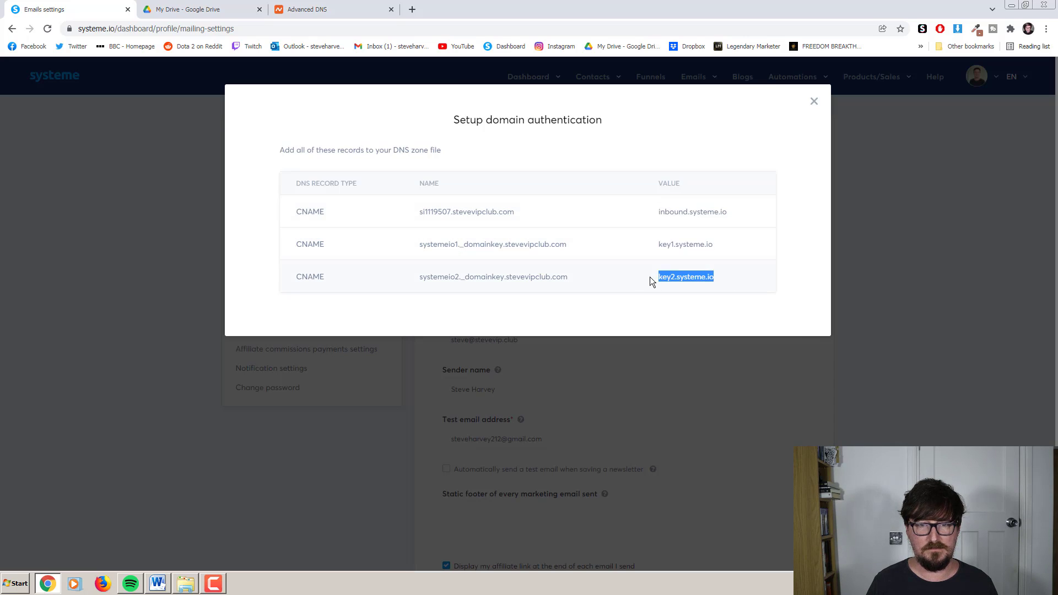
{"action": "left_click", "coordinate": [570, 218]}
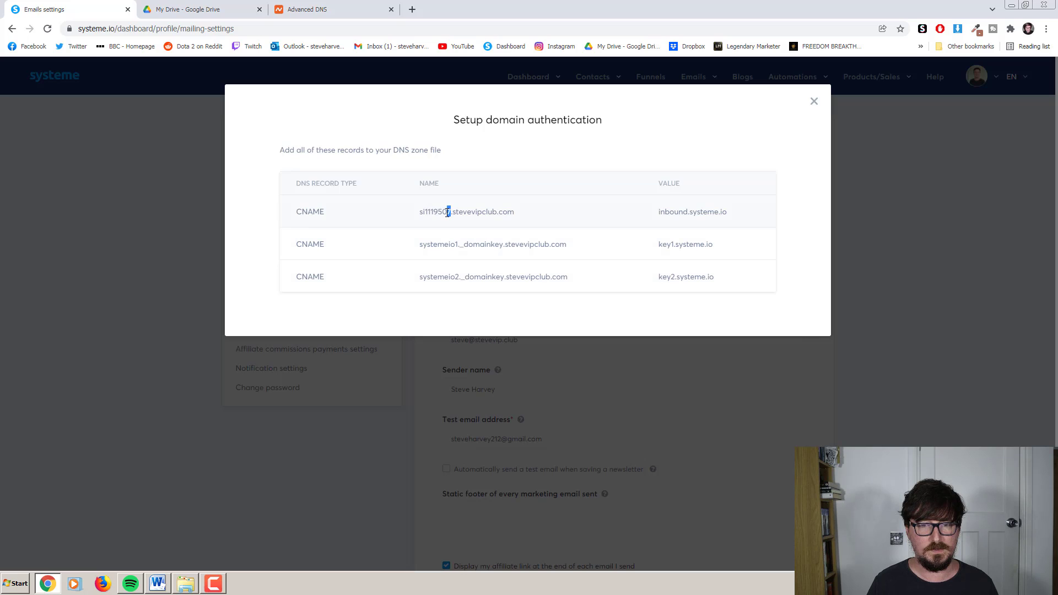
Step: Review the record names, separating the si1119507 and systemeio1._domainkey hosts from the domain part
{"action": "left_click_drag", "start_coordinate": [451, 212], "coordinate": [421, 214]}
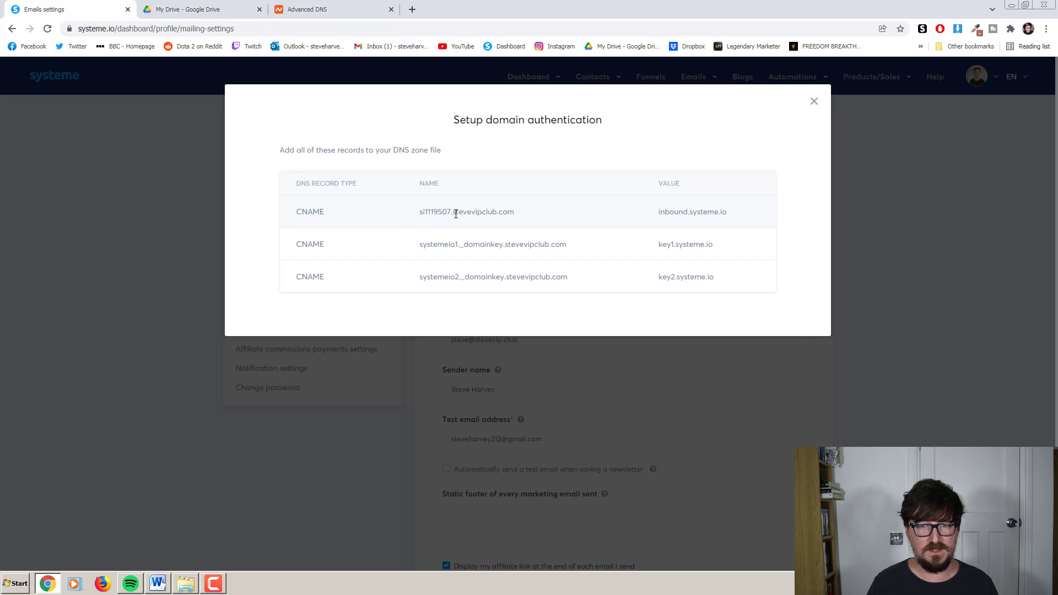
{"action": "left_click_drag", "start_coordinate": [452, 213], "coordinate": [534, 216]}
{"action": "left_click", "coordinate": [533, 217]}
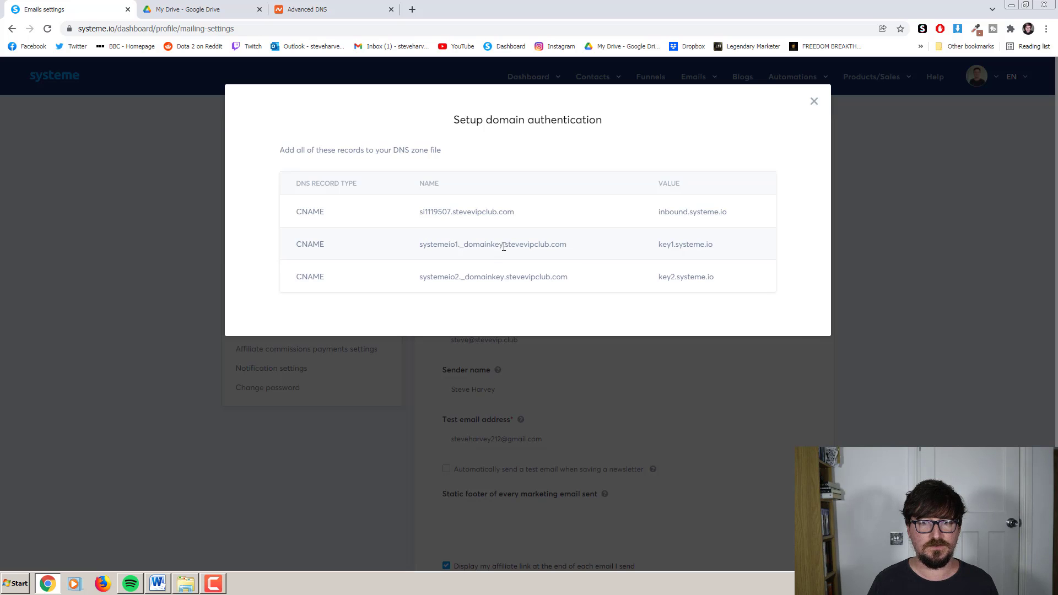
{"action": "left_click_drag", "start_coordinate": [502, 246], "coordinate": [419, 245]}
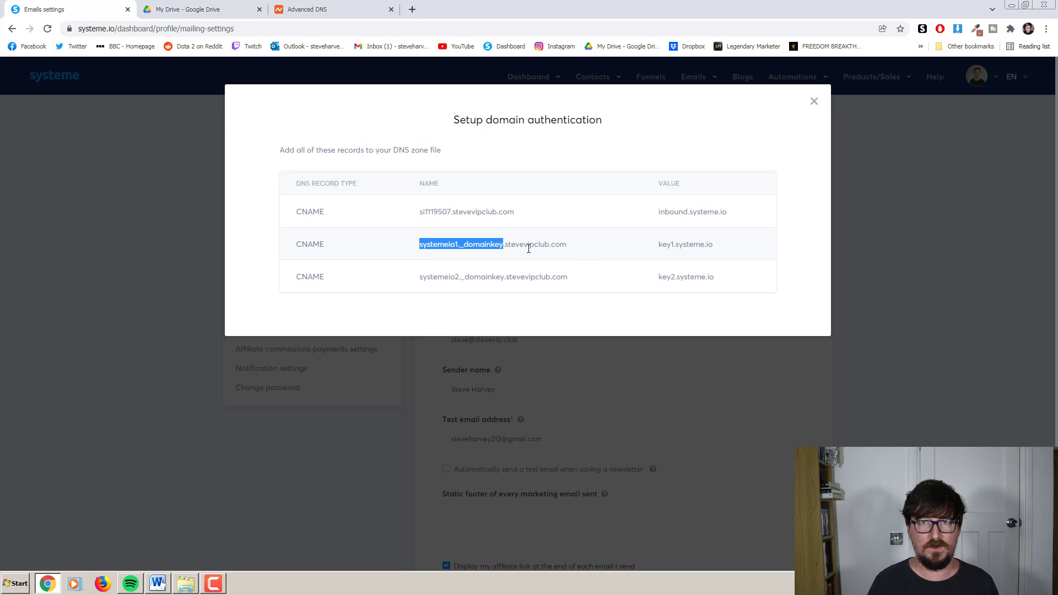
{"action": "left_click", "coordinate": [496, 246]}
{"action": "left_click_drag", "start_coordinate": [502, 245], "coordinate": [421, 247]}
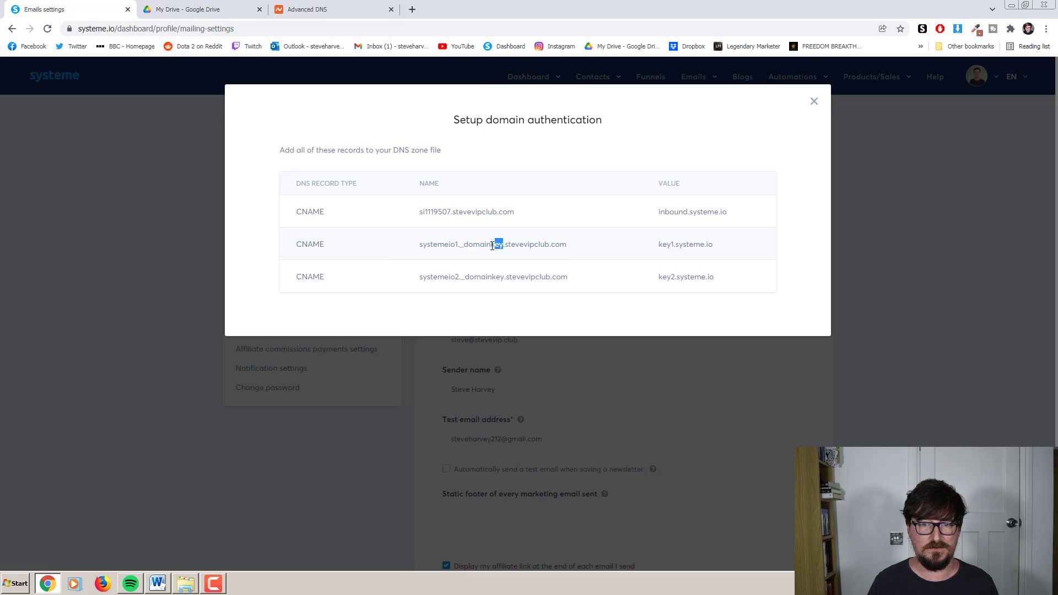
{"action": "left_click", "coordinate": [497, 246]}
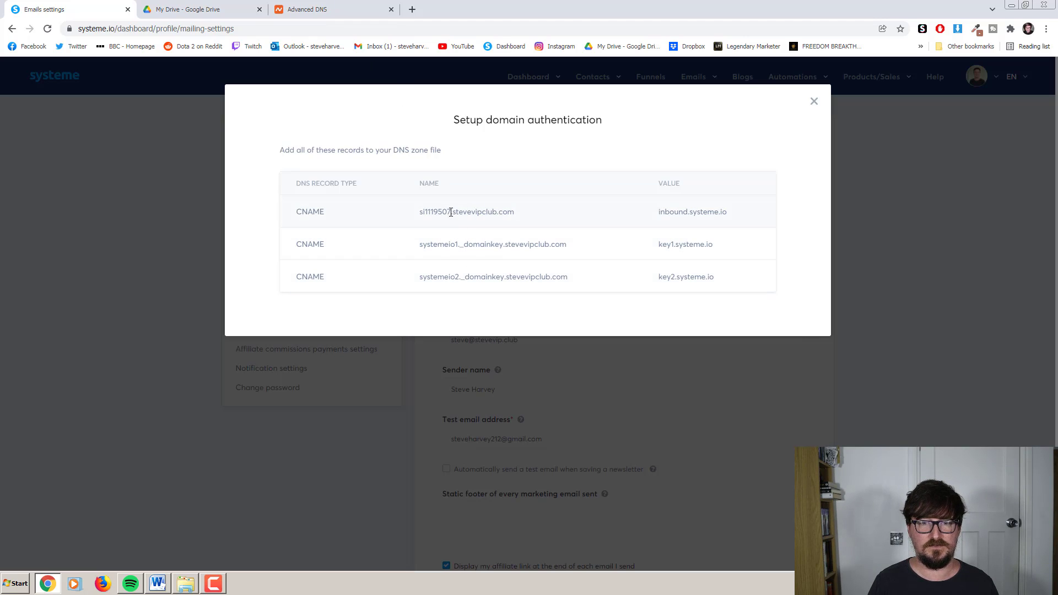
Step: Check the three host parts against Namecheap and leave stevevipclub.com listed as pending
{"action": "left_click_drag", "start_coordinate": [451, 212], "coordinate": [401, 218]}
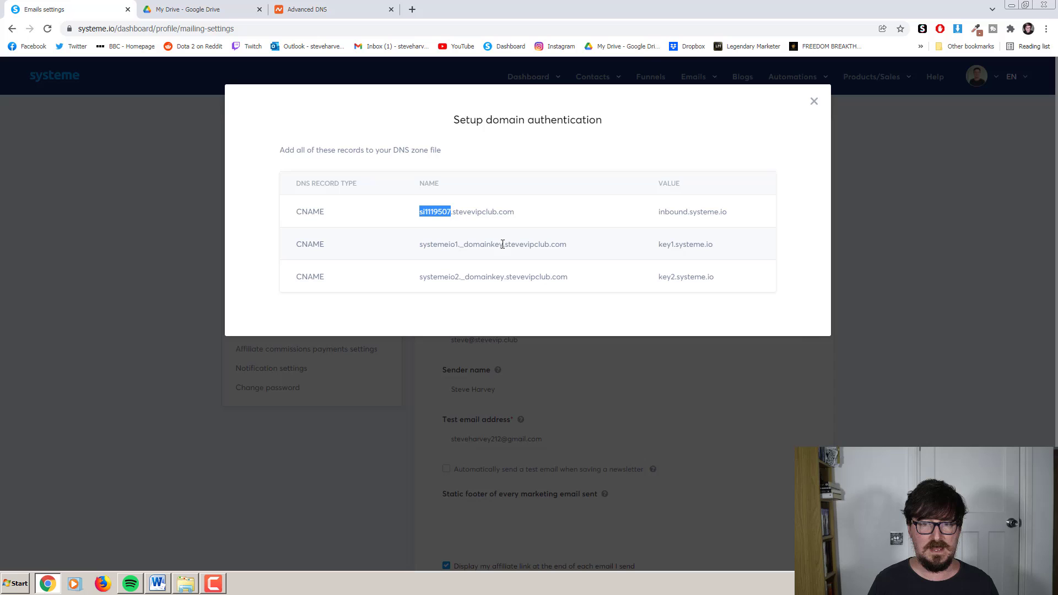
{"action": "left_click_drag", "start_coordinate": [502, 243], "coordinate": [415, 244]}
{"action": "left_click_drag", "start_coordinate": [505, 277], "coordinate": [407, 281]}
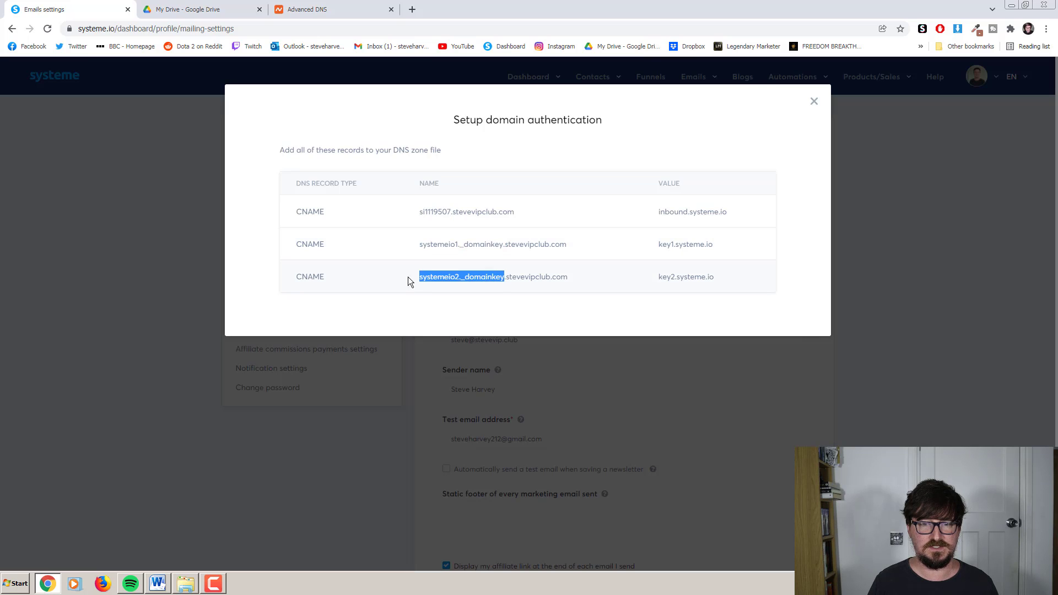
{"action": "left_click", "coordinate": [331, 8]}
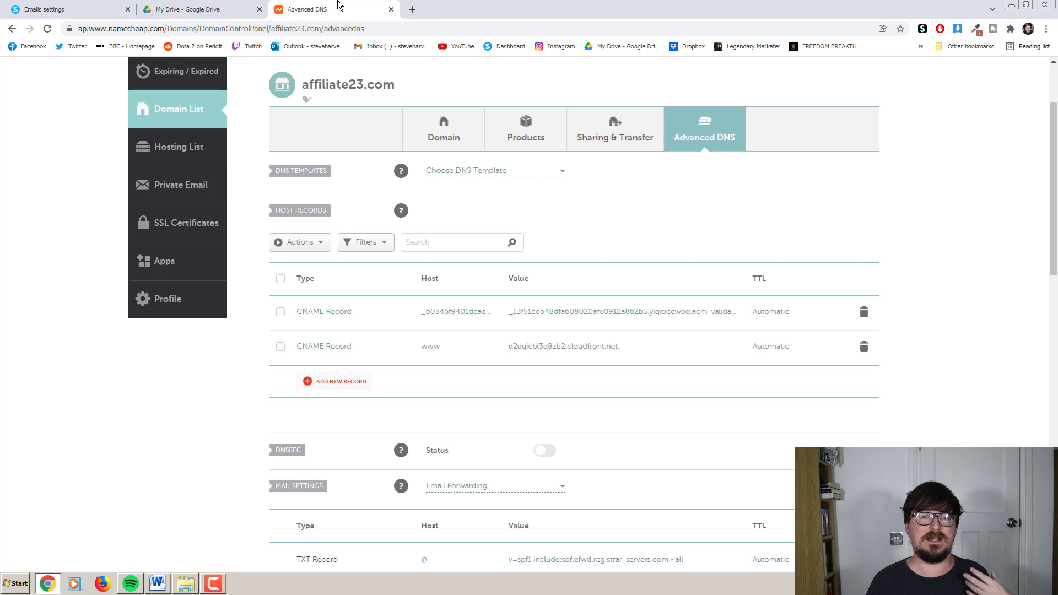
{"action": "left_click", "coordinate": [107, 10]}
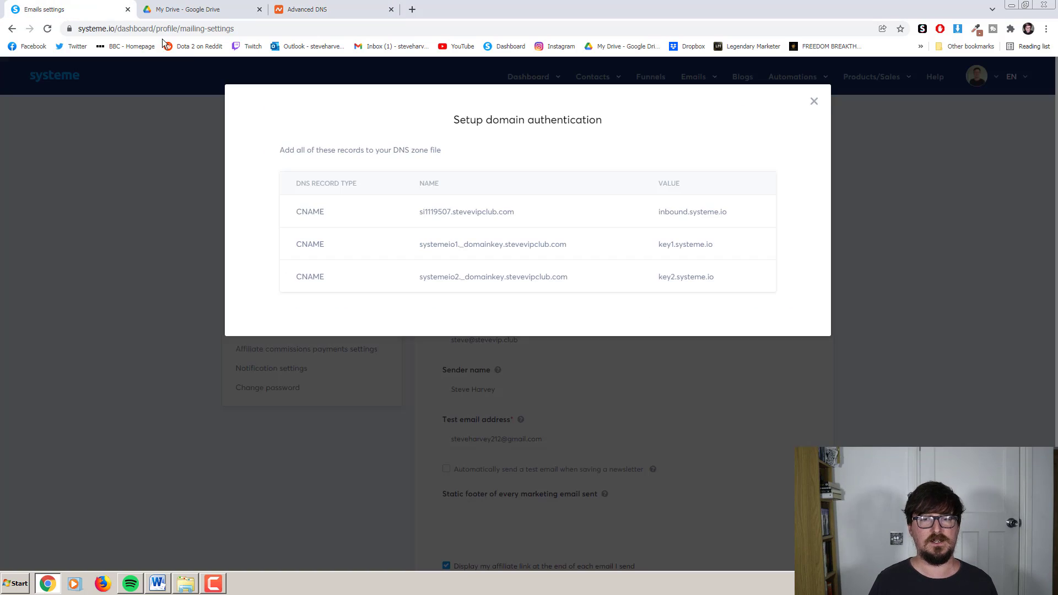
{"action": "left_click", "coordinate": [813, 101]}
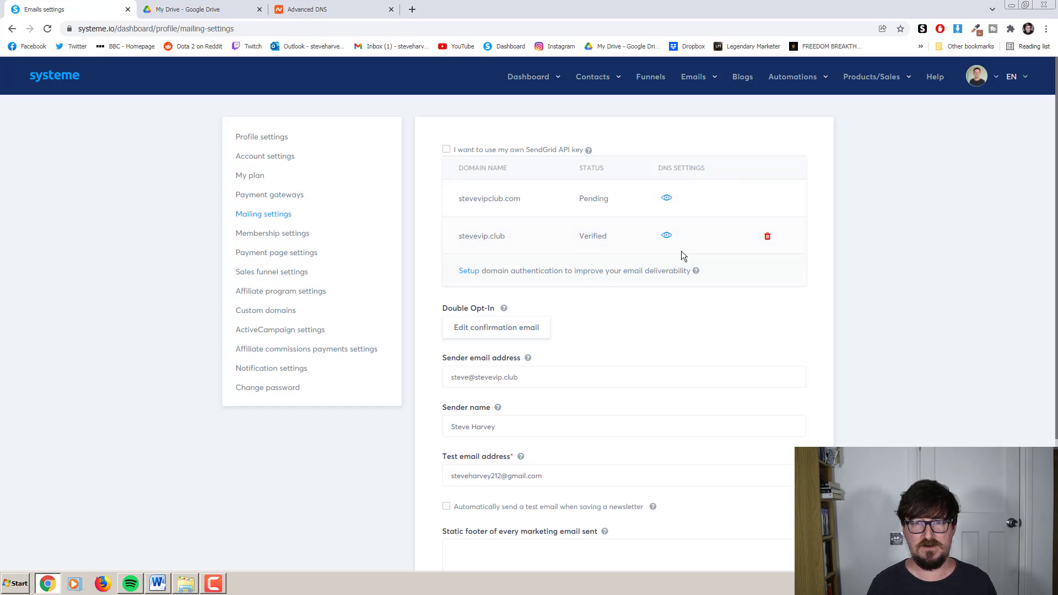
Step: Delete the pending stevevipclub.com authentication, keeping only verified stevevip.club
{"action": "mouse_move", "coordinate": [620, 198]}
{"action": "left_click", "coordinate": [768, 201]}
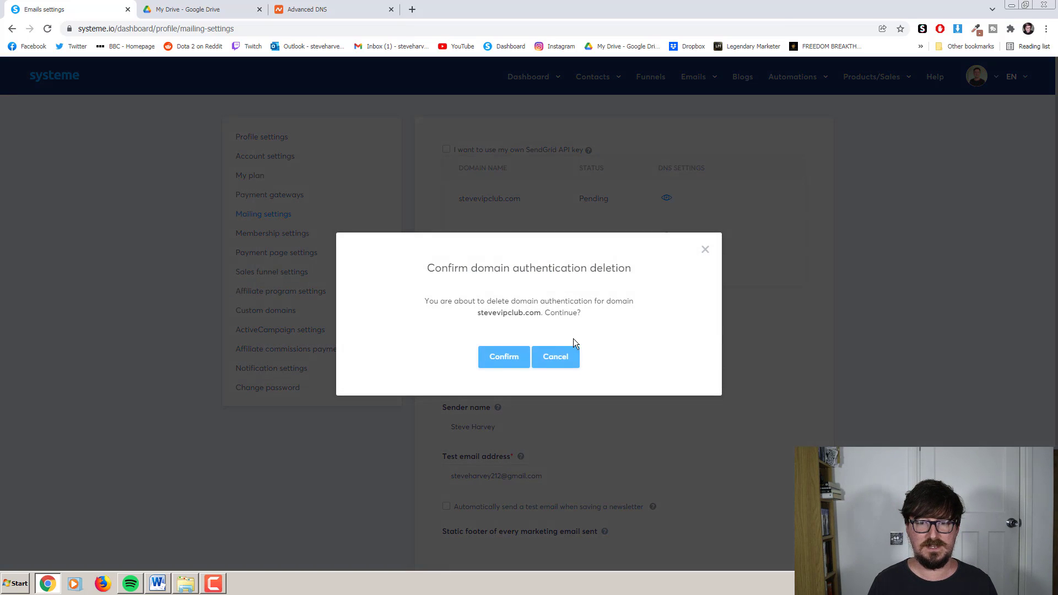
{"action": "left_click", "coordinate": [507, 358]}
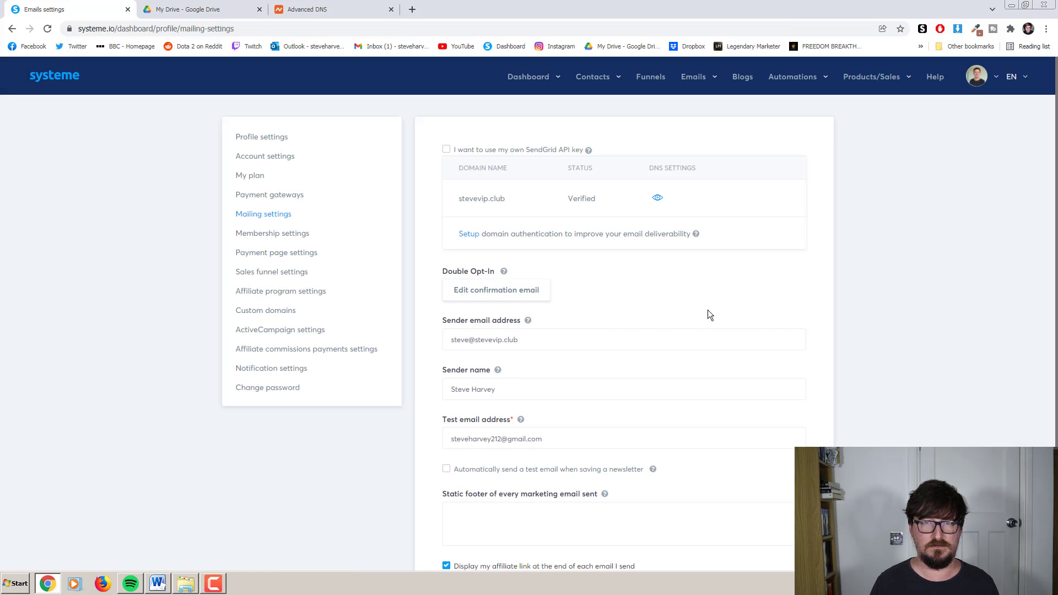